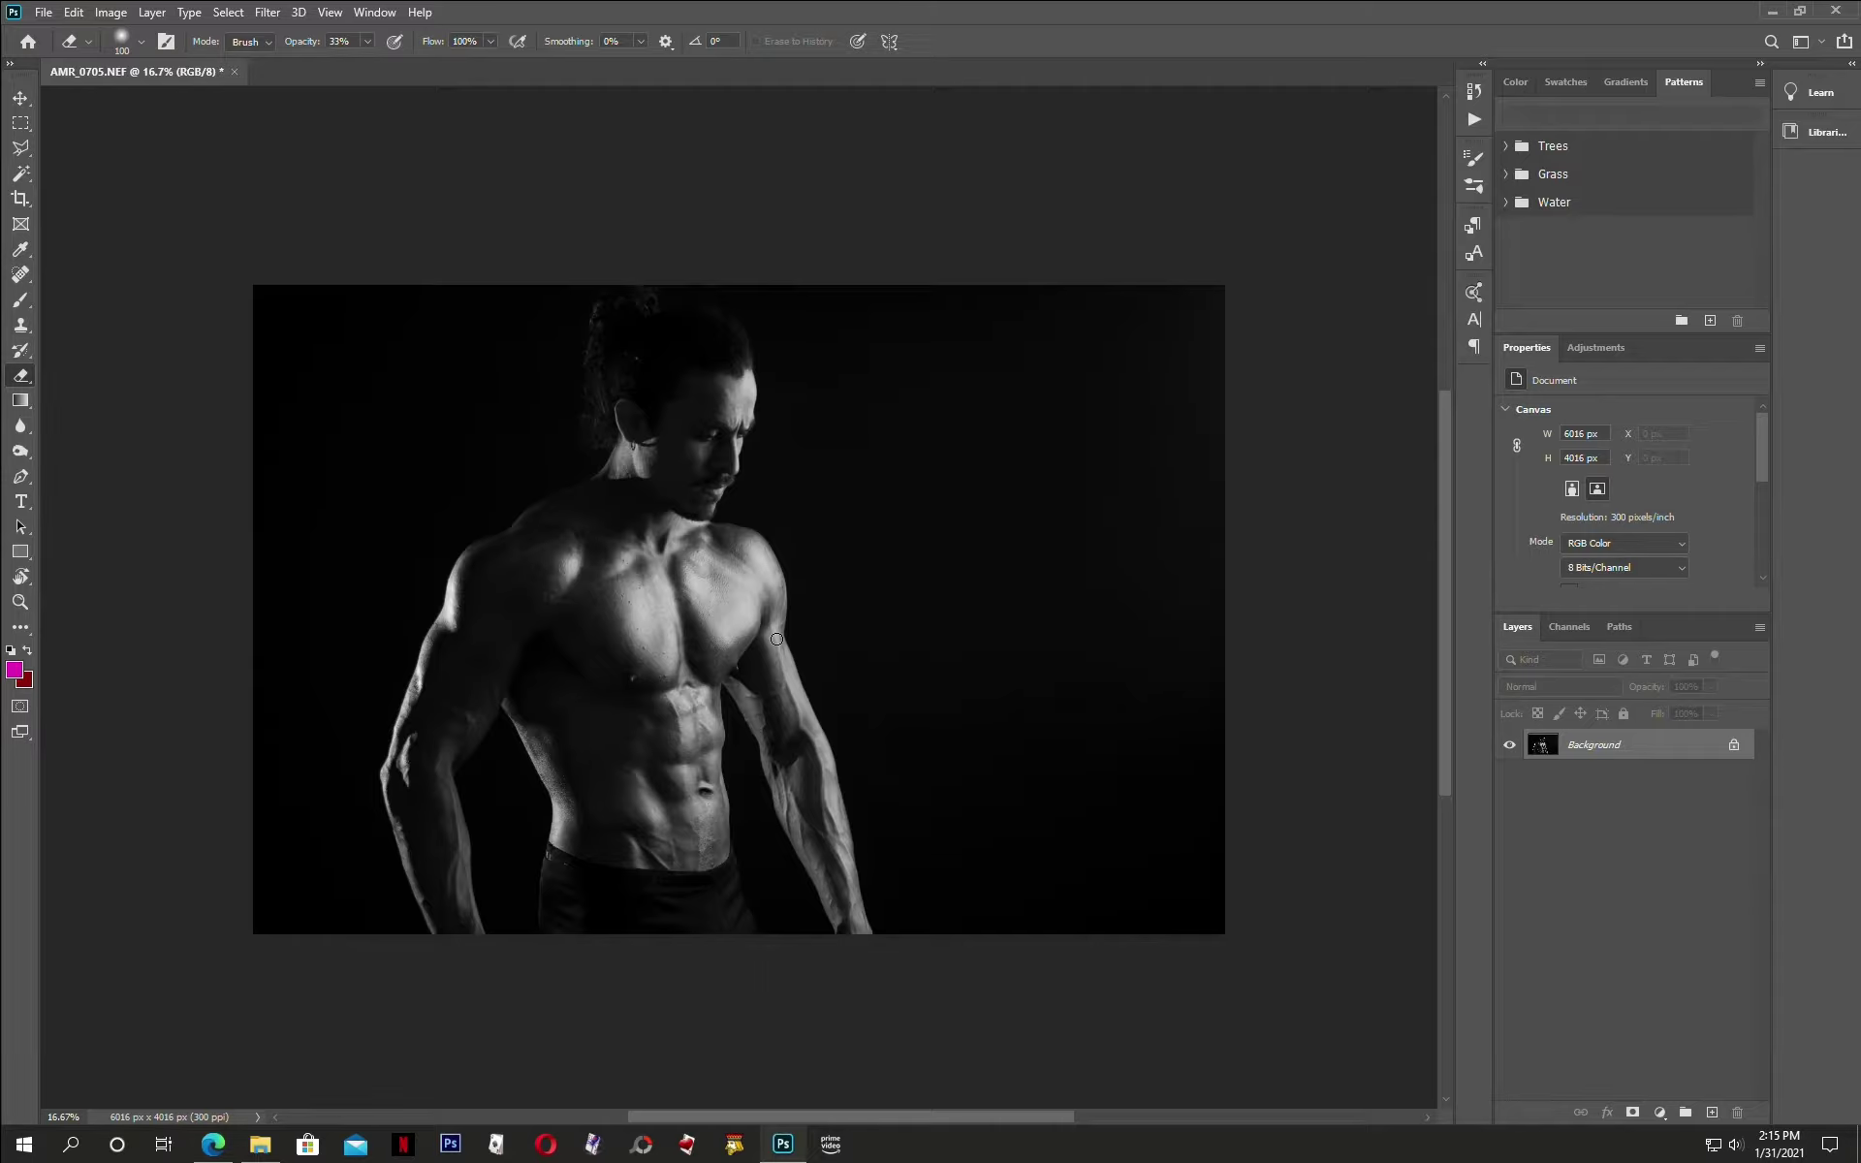
# Duplicate the photo to a new layer and confirm the image is RGB Color, 8 Bits/Channel.
pyautogui.hotkey('ctrl', 'j')
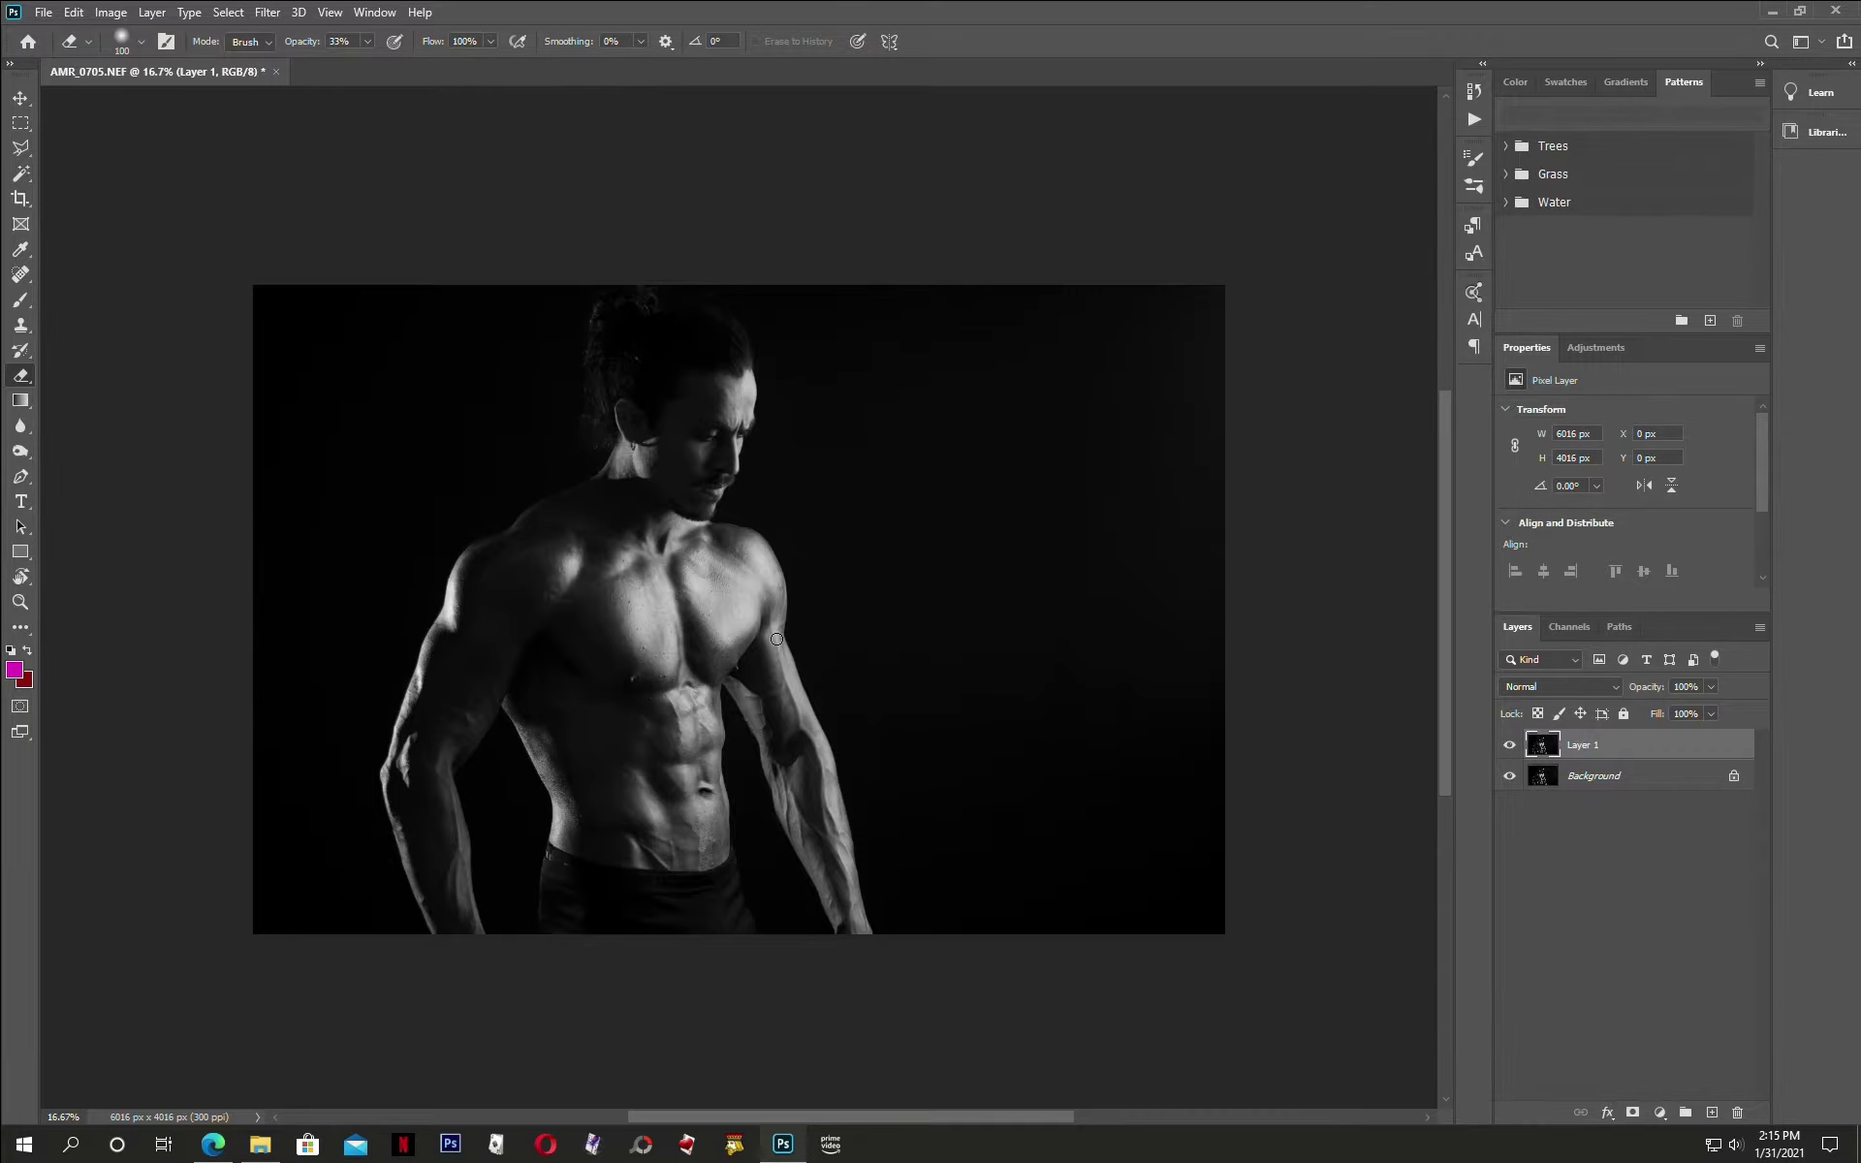
pyautogui.click(111, 13)
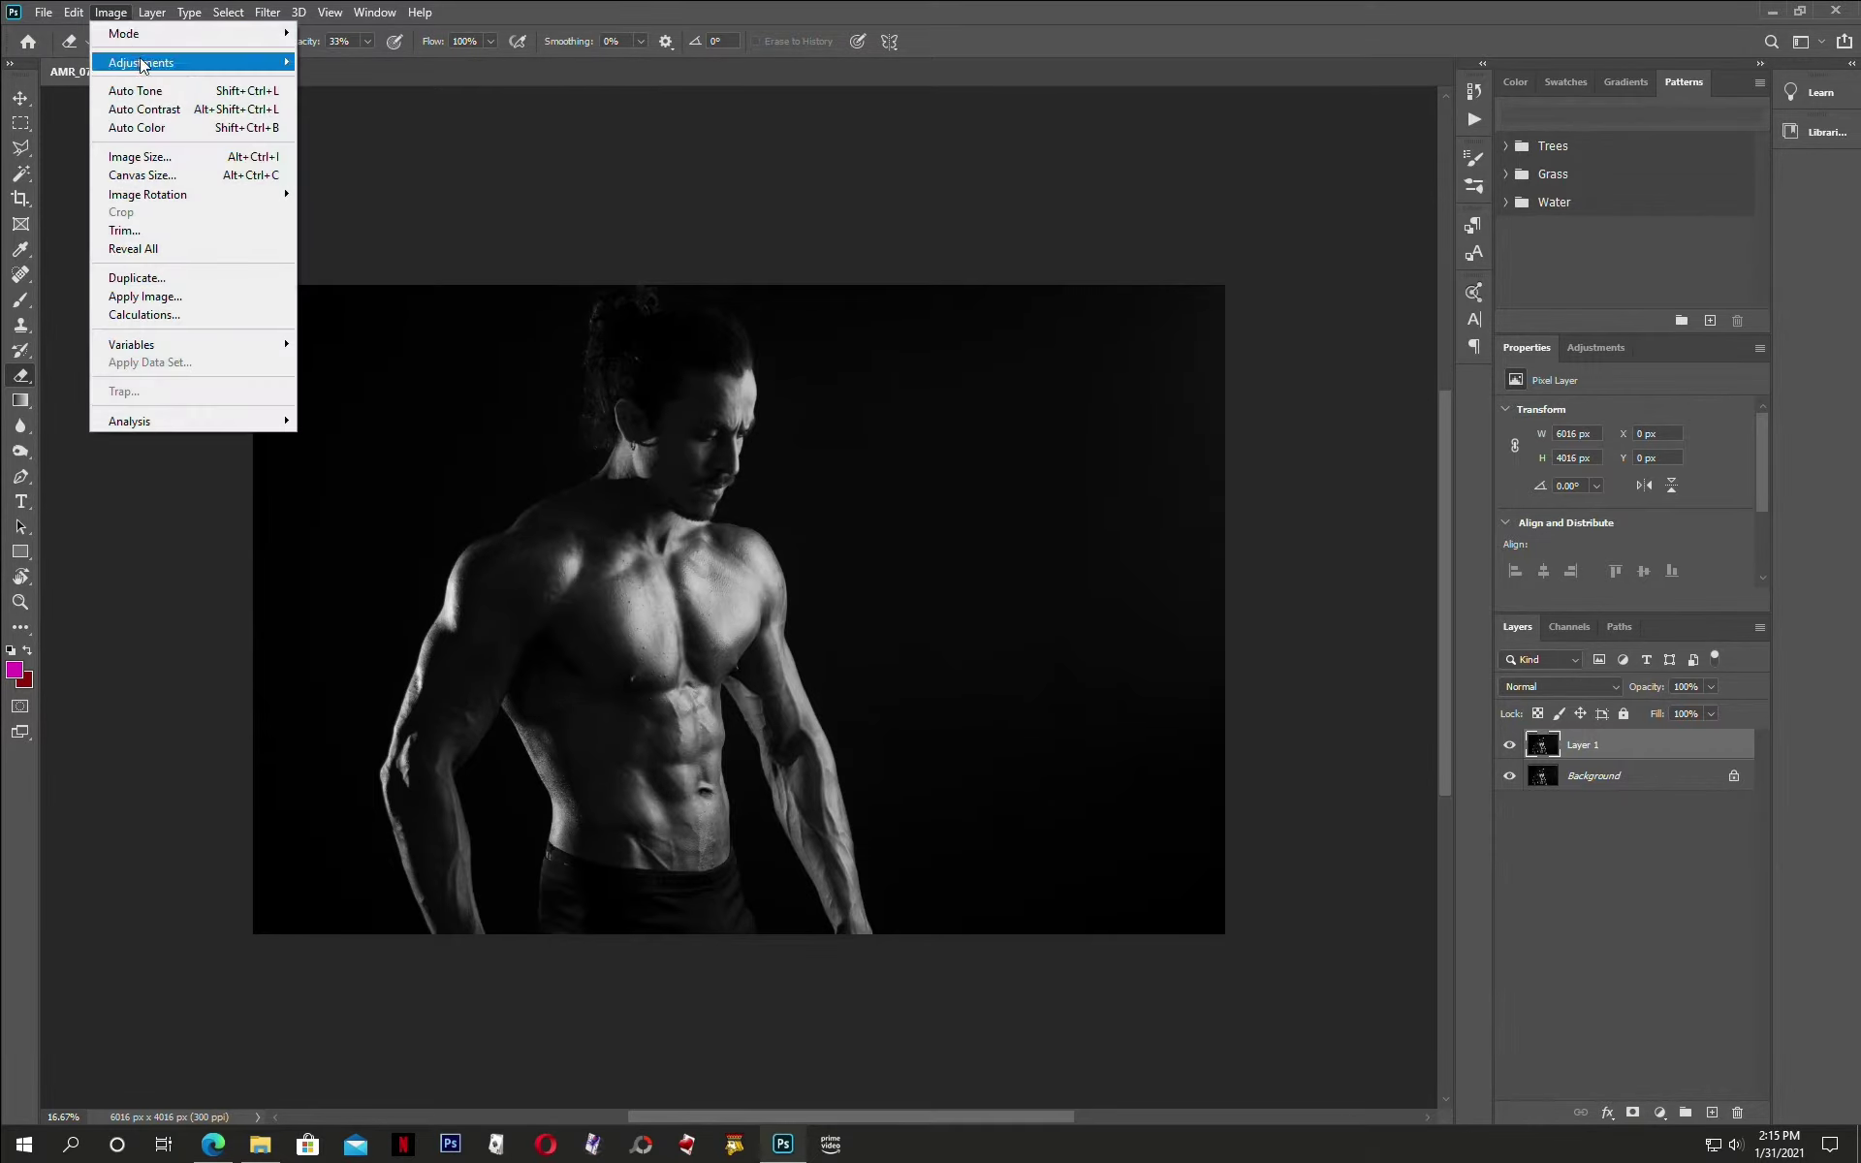
pyautogui.moveTo(126, 34)
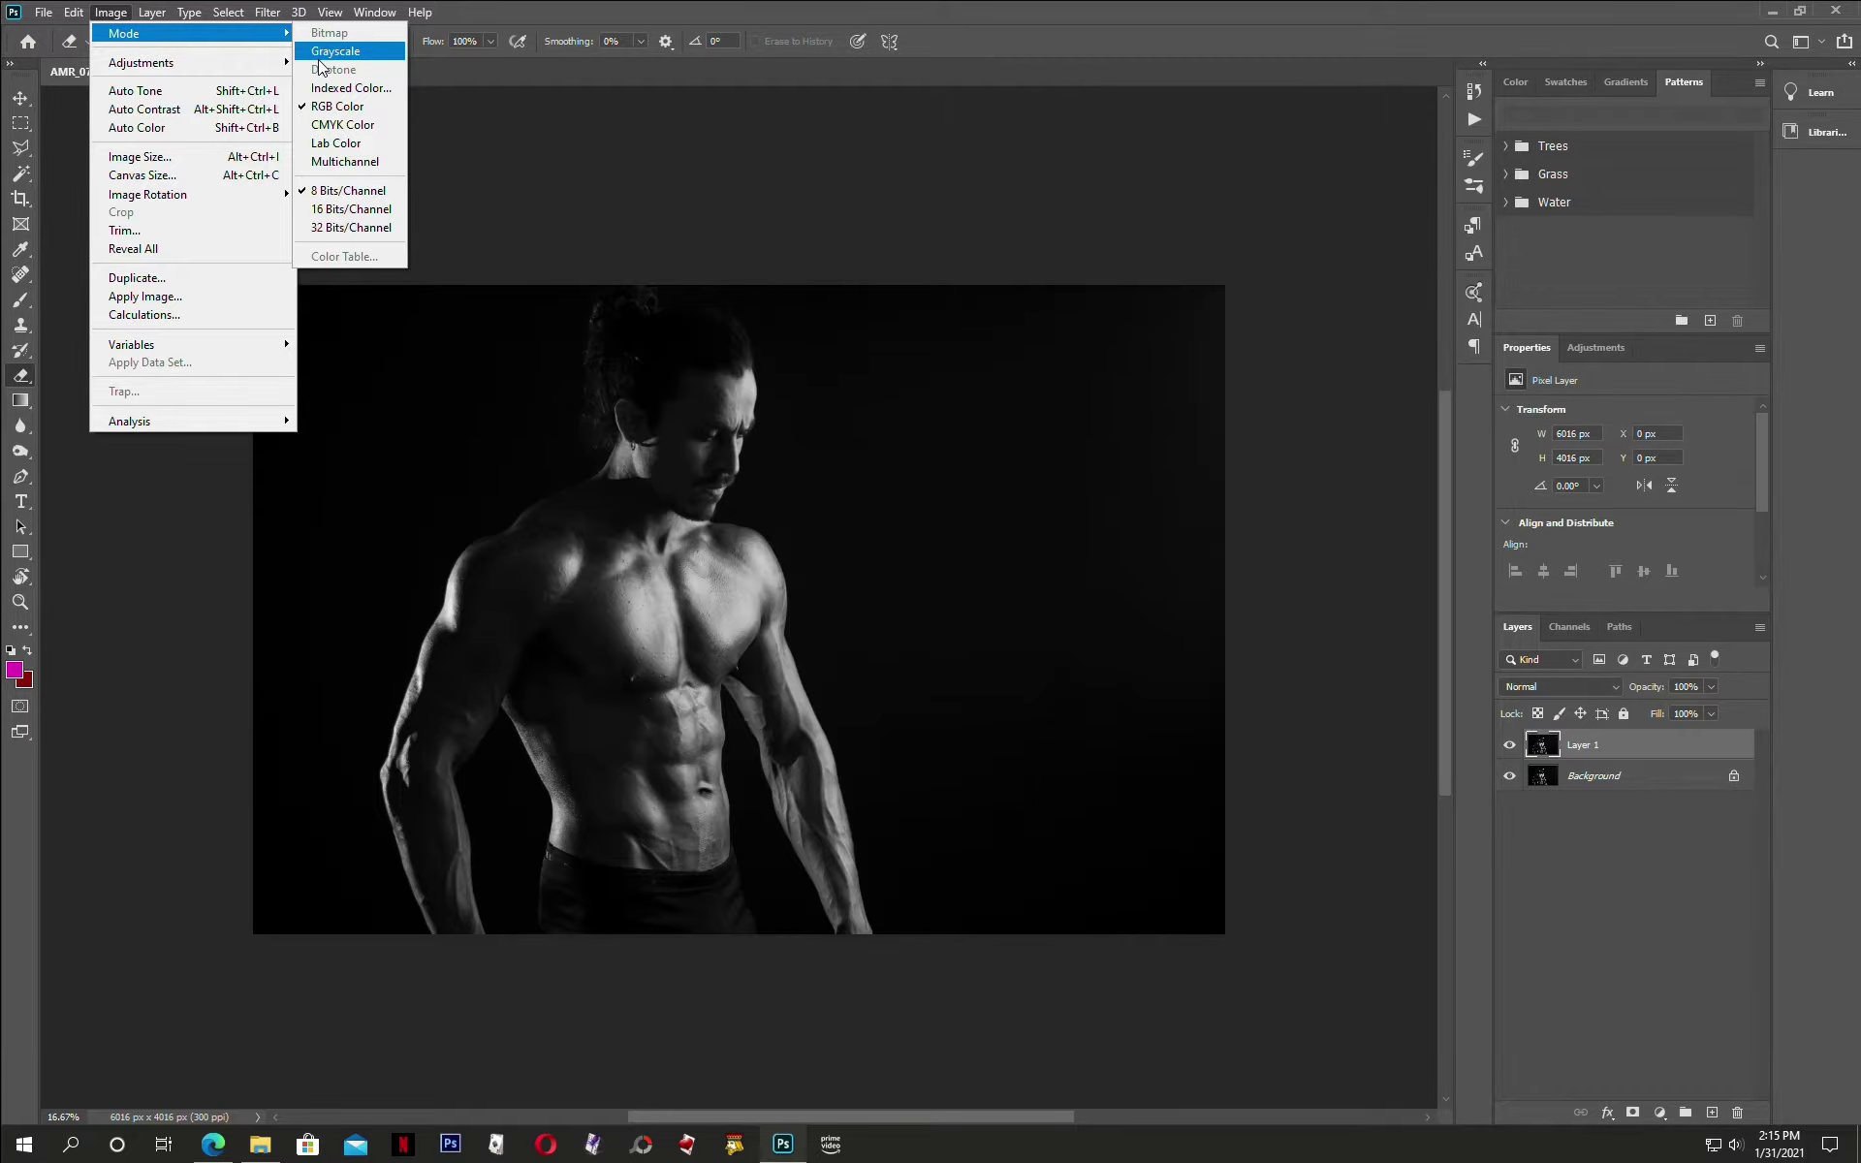
# Set the foreground colour to a fully bright, saturated orange (ff9000).
pyautogui.click(189, 665)
pyautogui.click(24, 672)
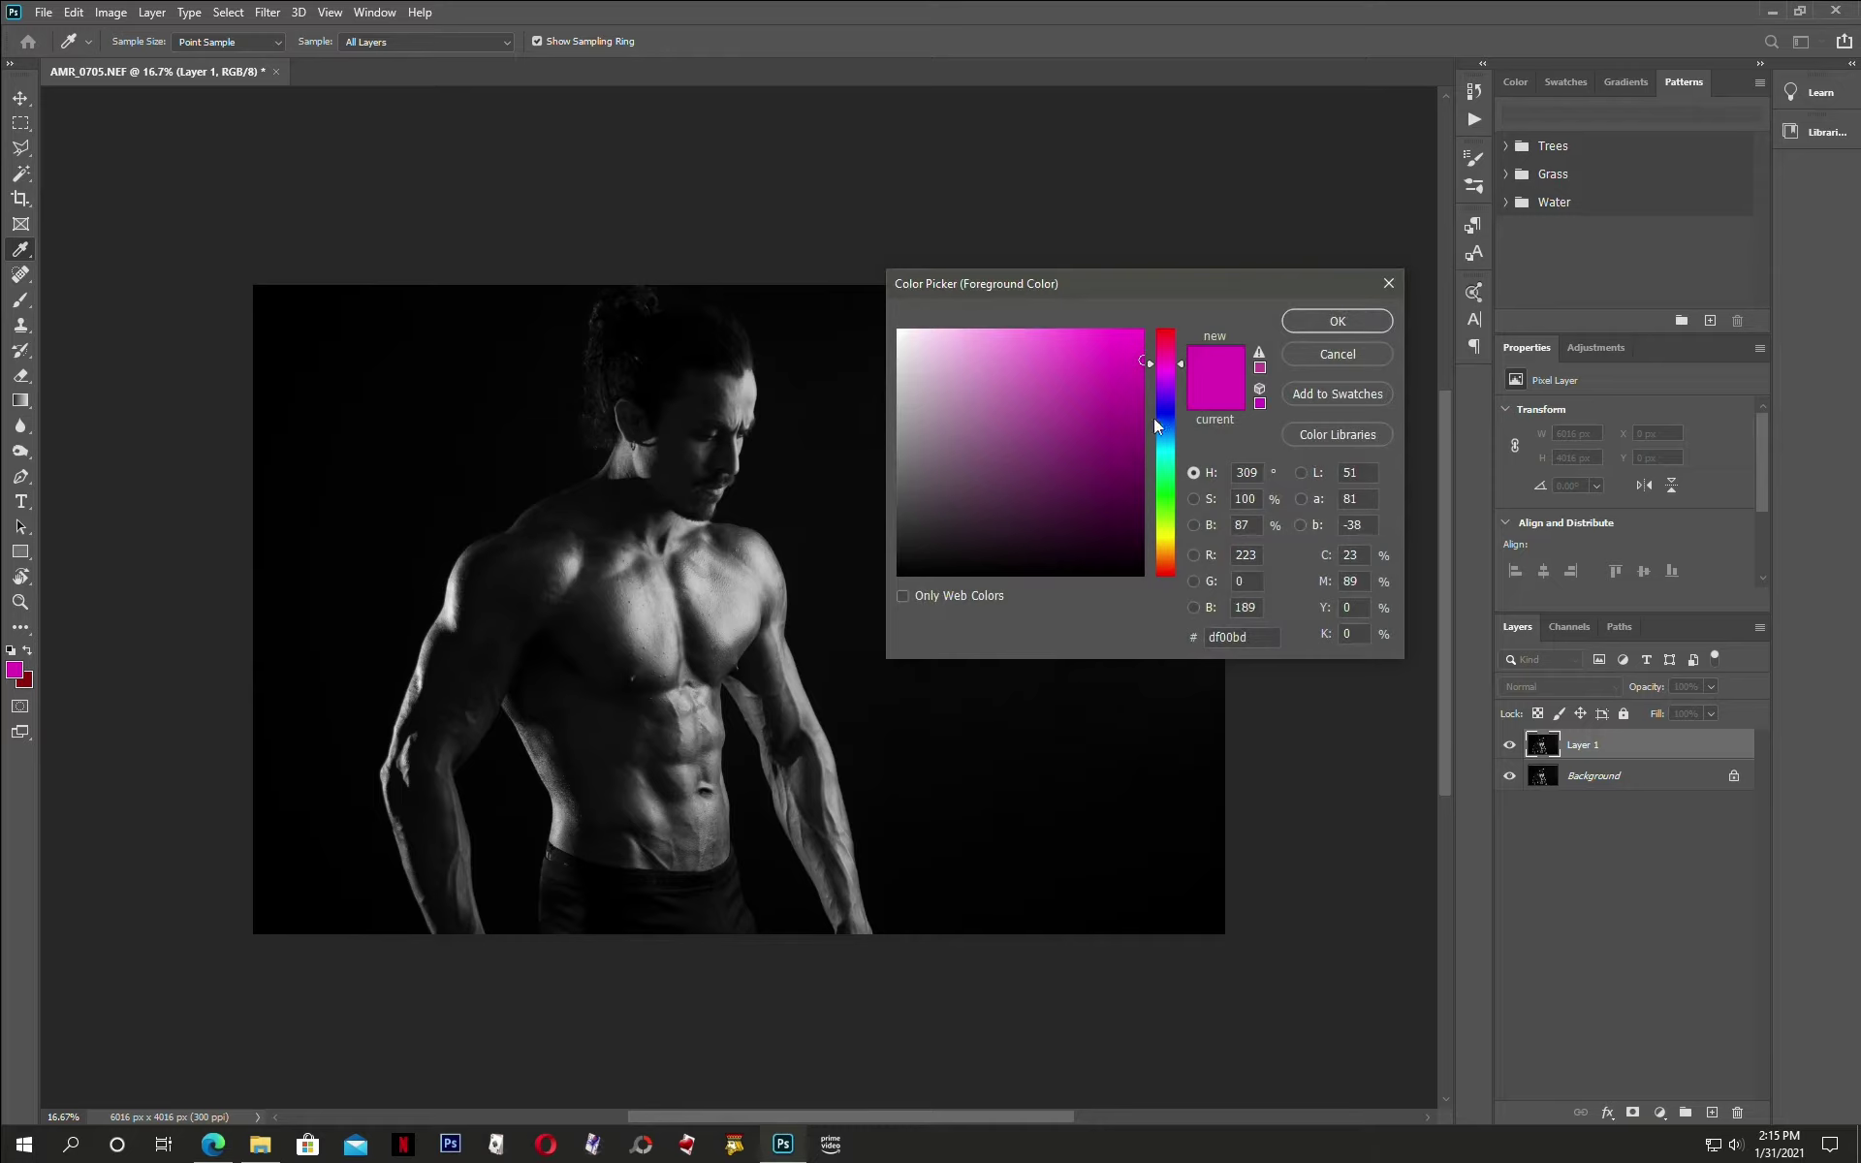
pyautogui.moveTo(1149, 366); pyautogui.dragTo(1151, 560)
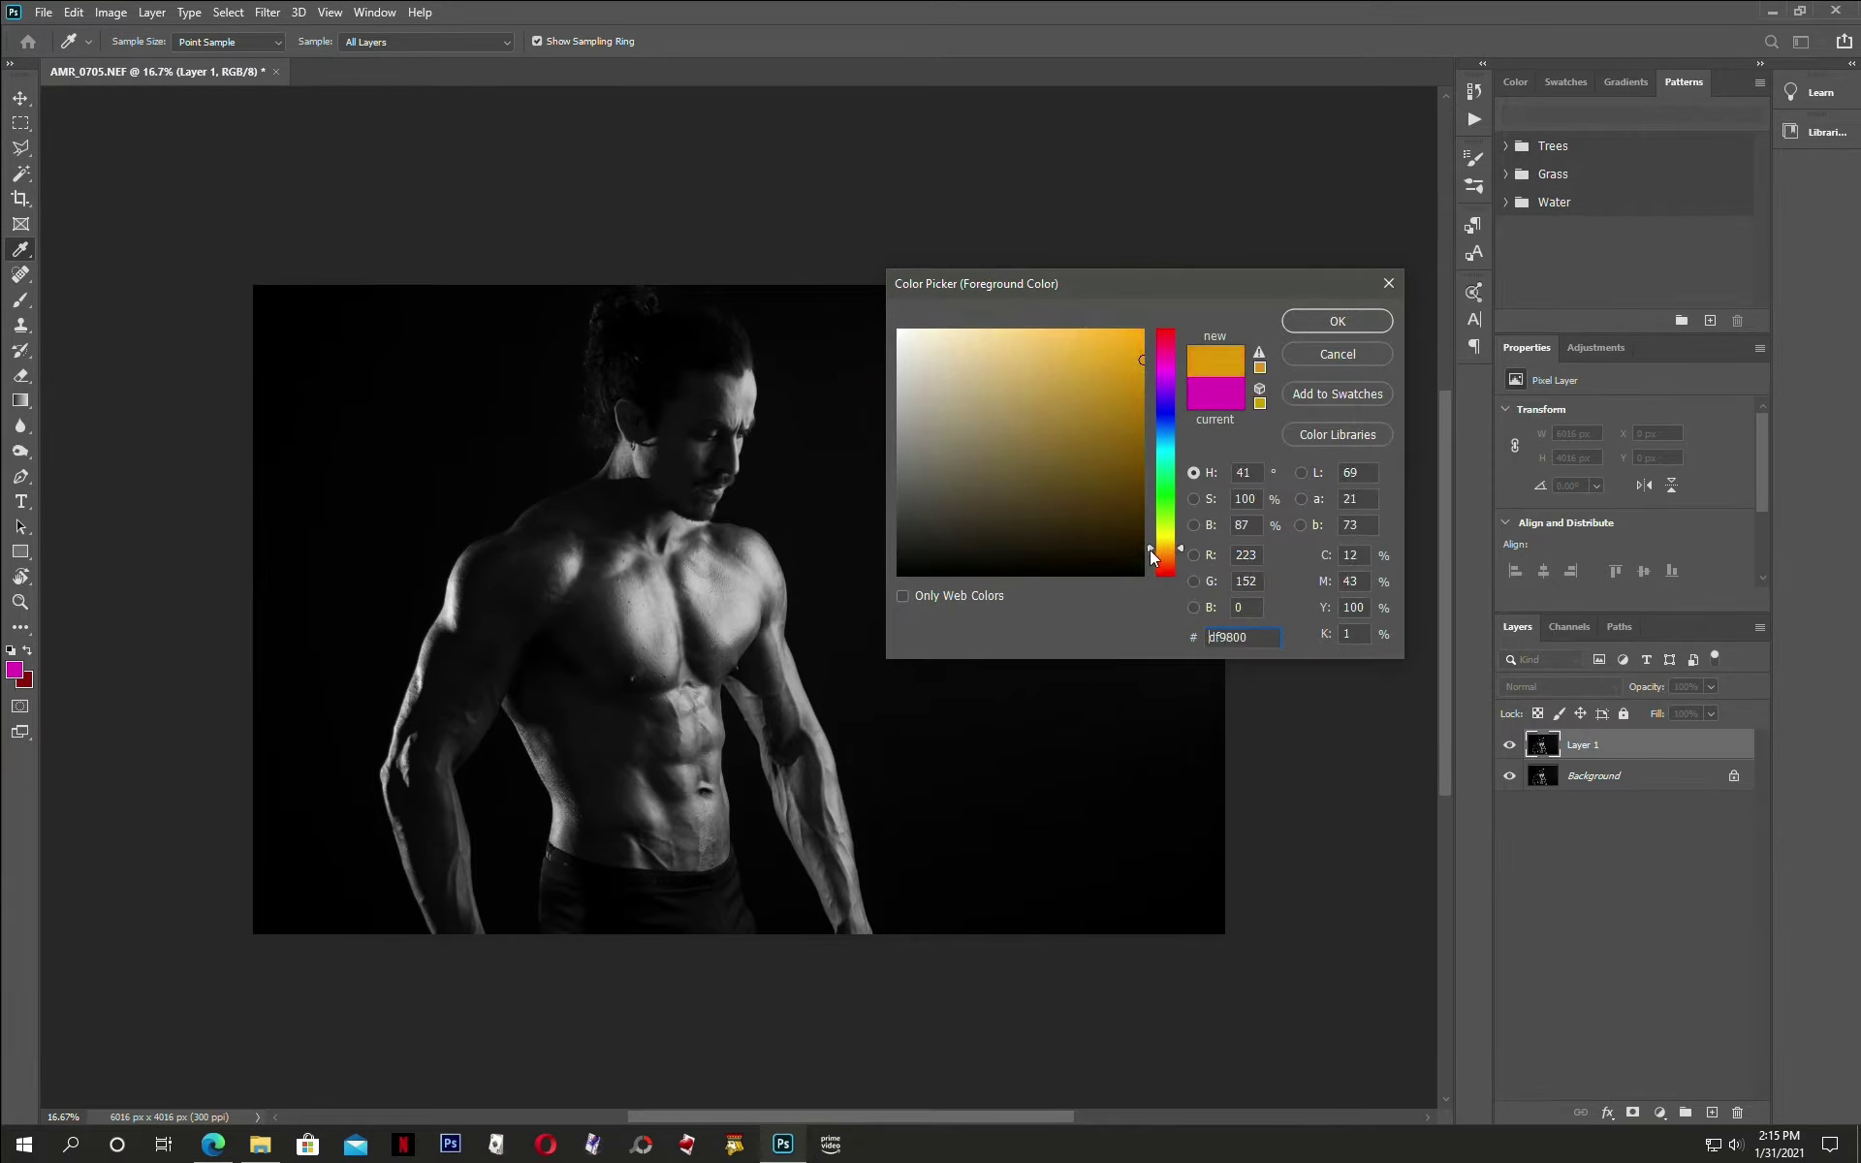
pyautogui.click(1142, 332)
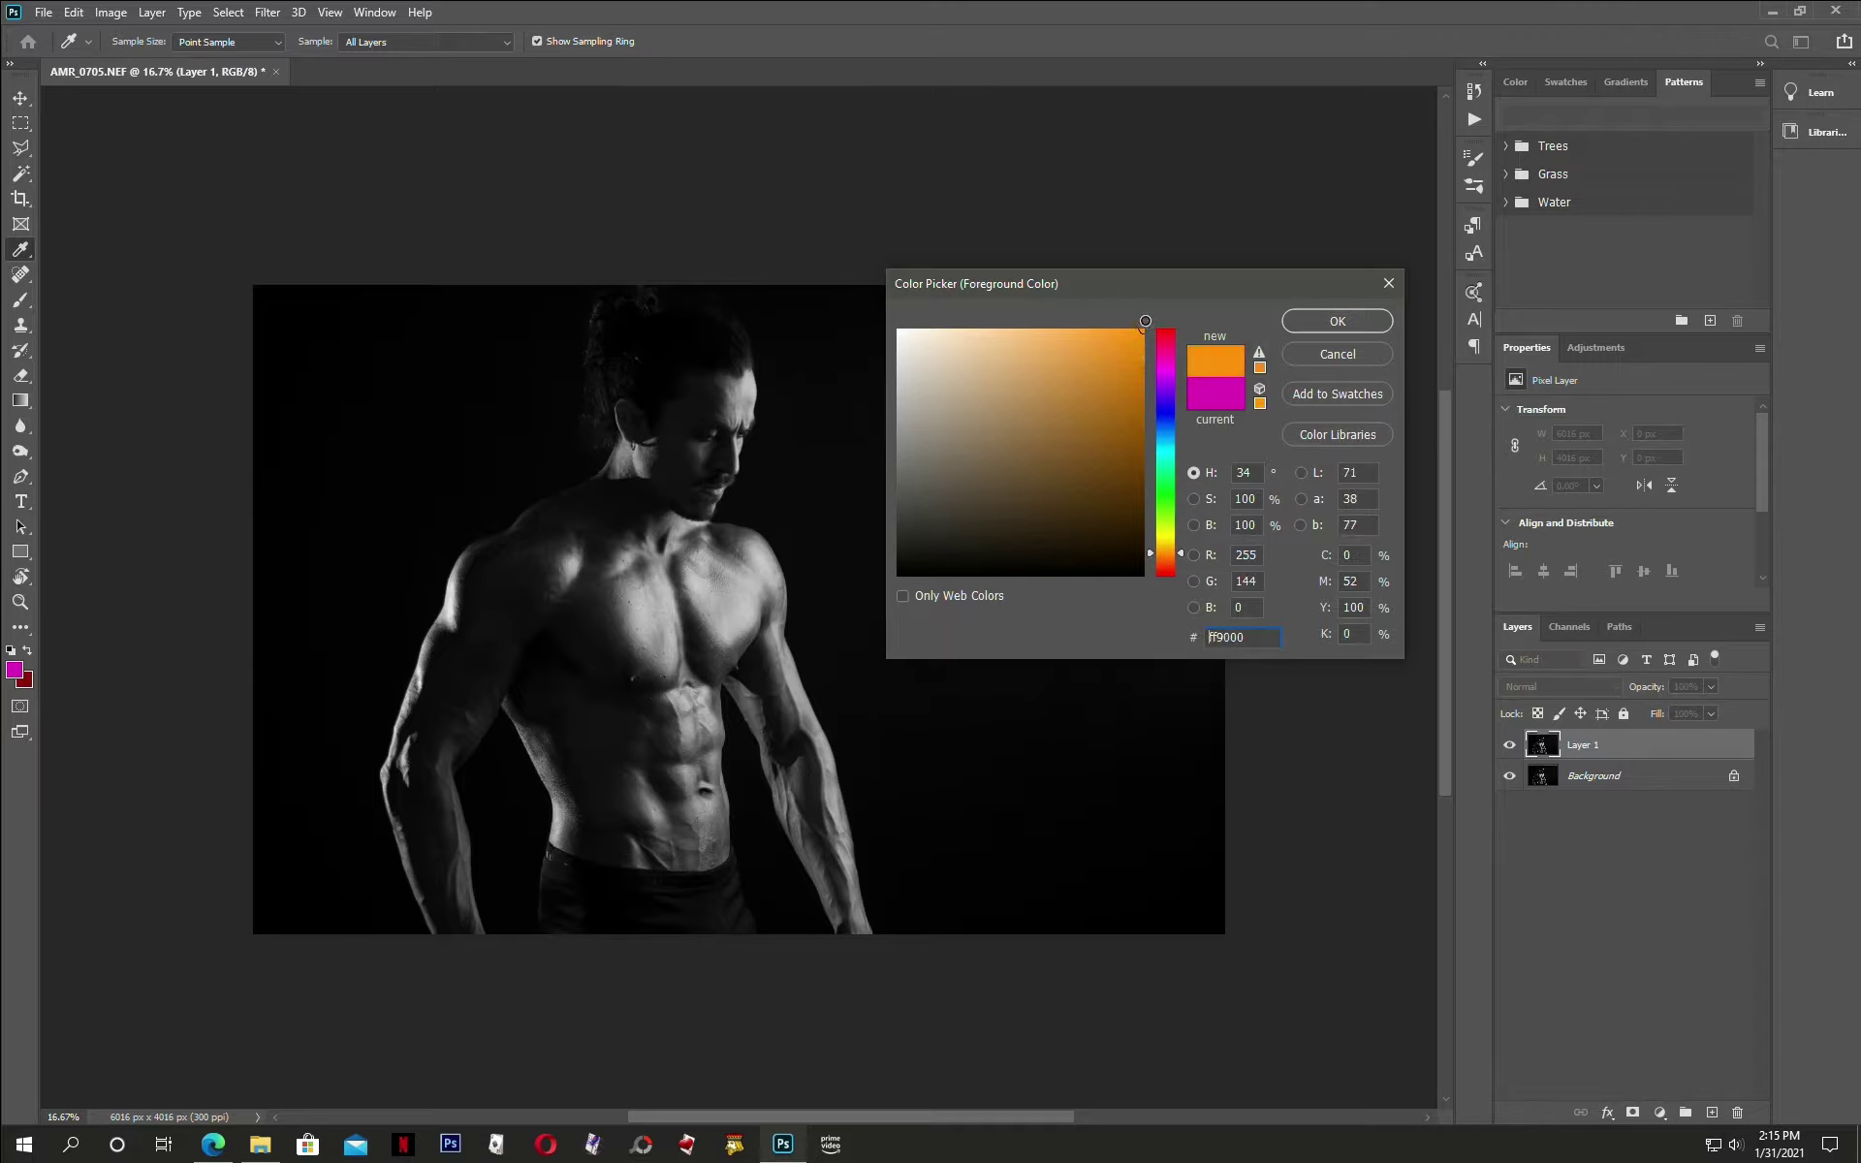
# Paint orange over the man's face, torso and arms on Layer 1 with a Color-mode brush.
pyautogui.click(1308, 320)
pyautogui.press('e')
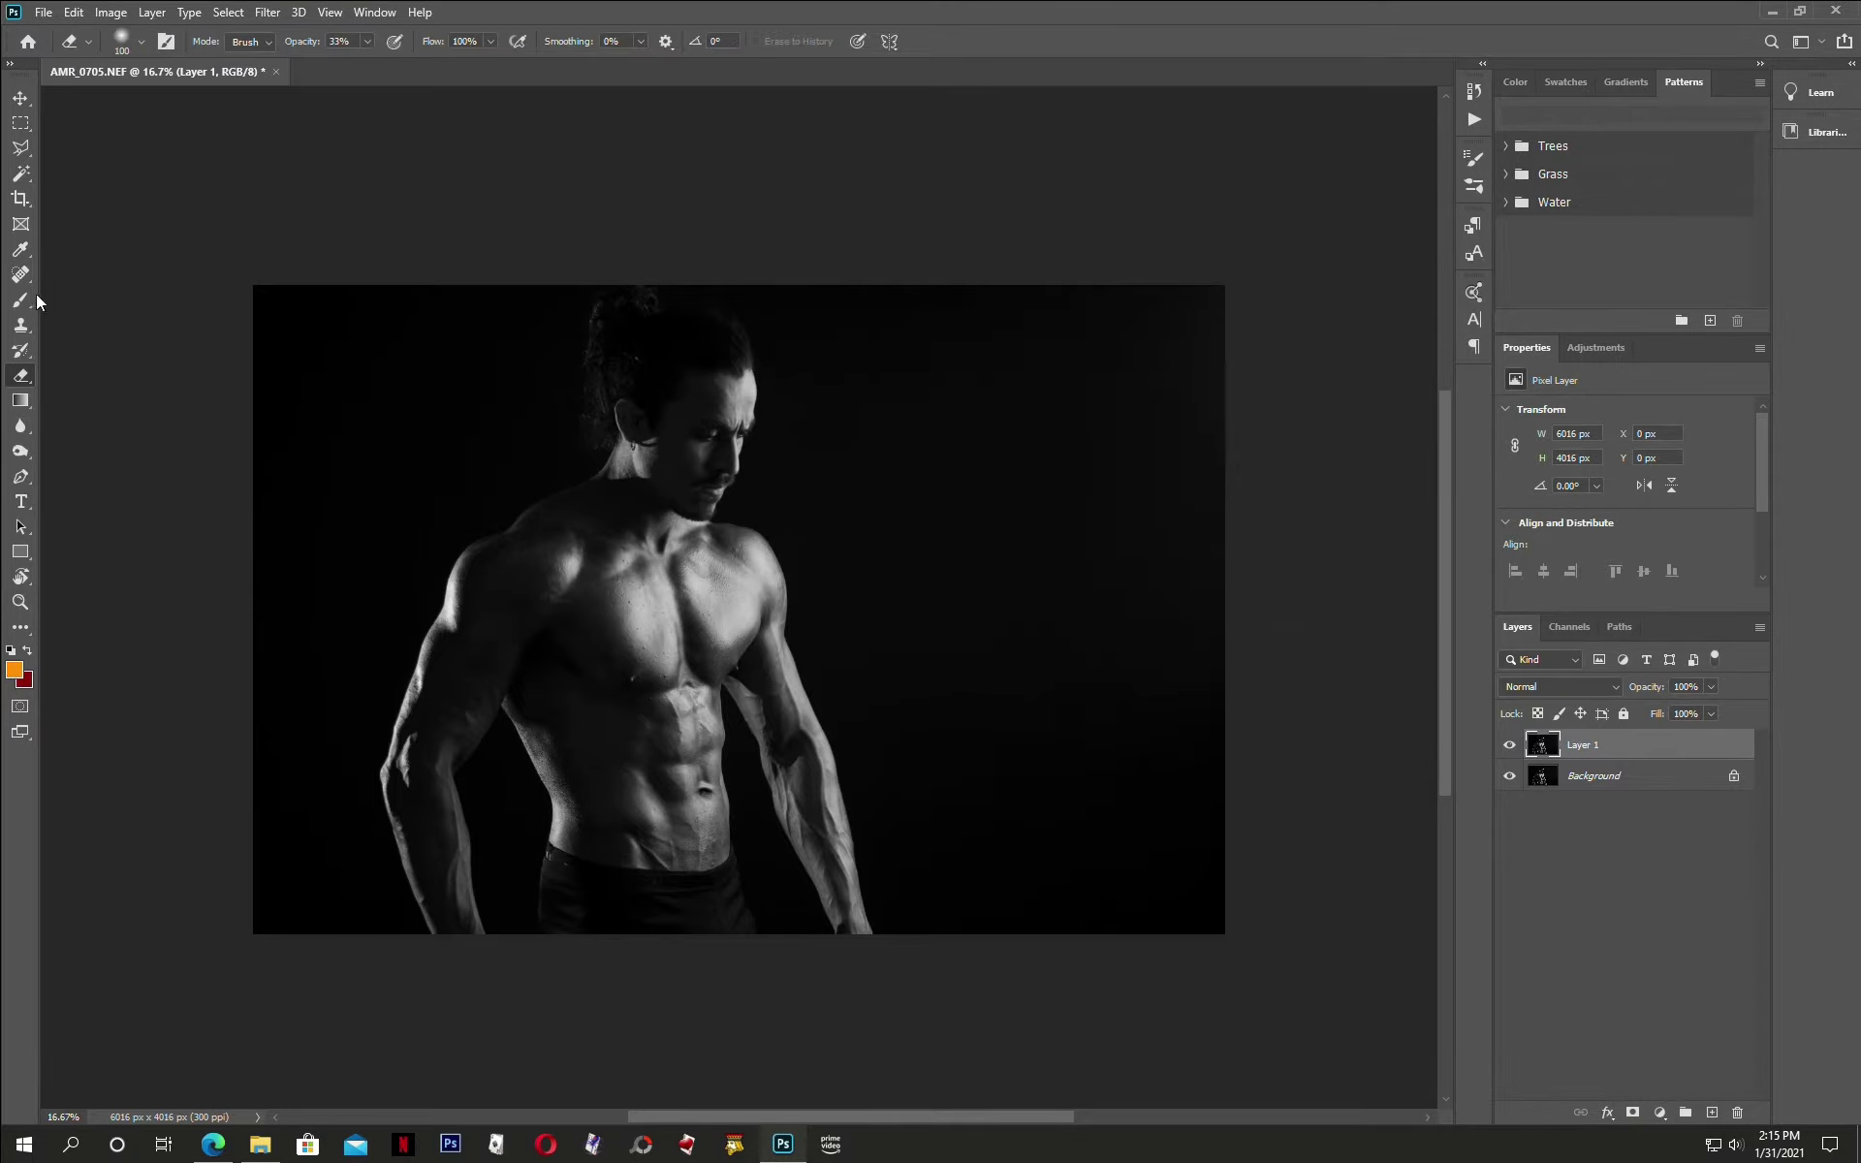
pyautogui.click(26, 300)
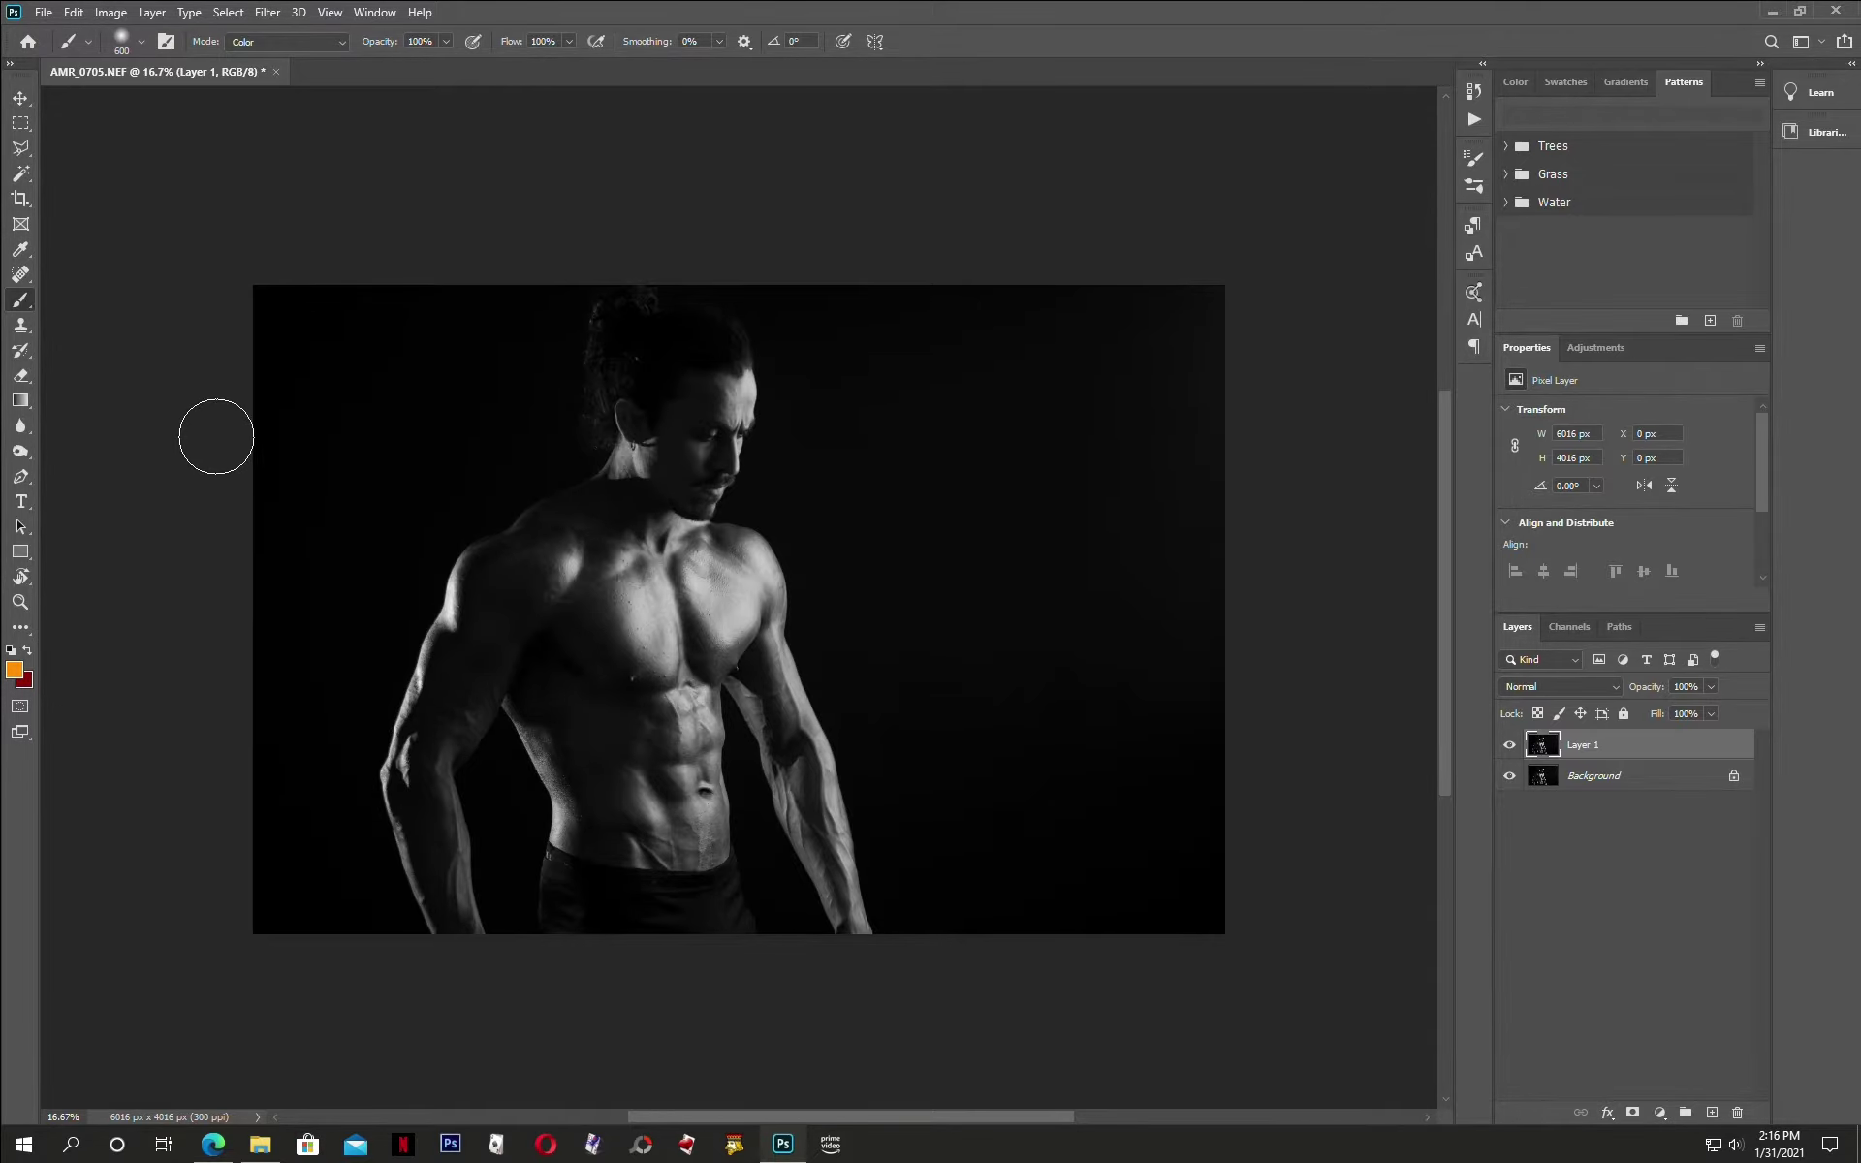
pyautogui.click(320, 44)
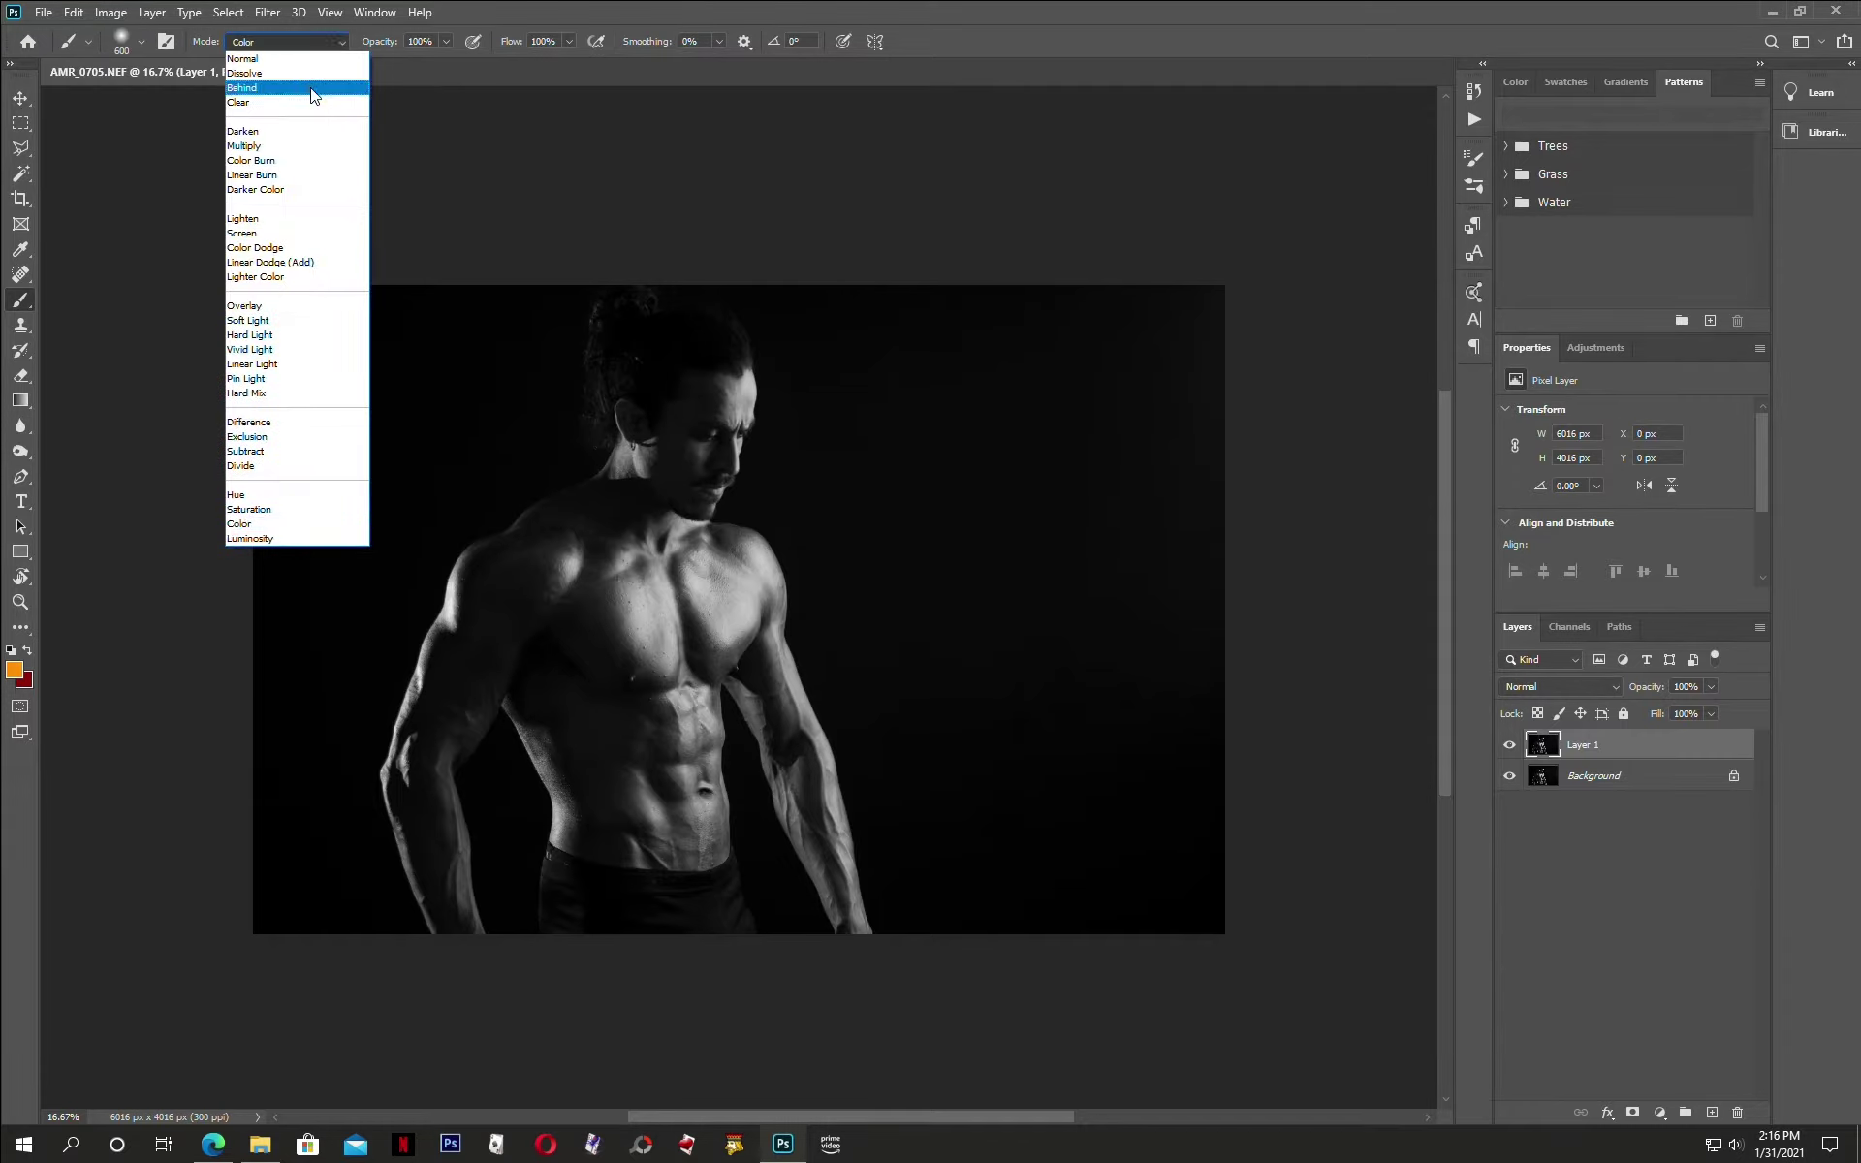
pyautogui.click(233, 526)
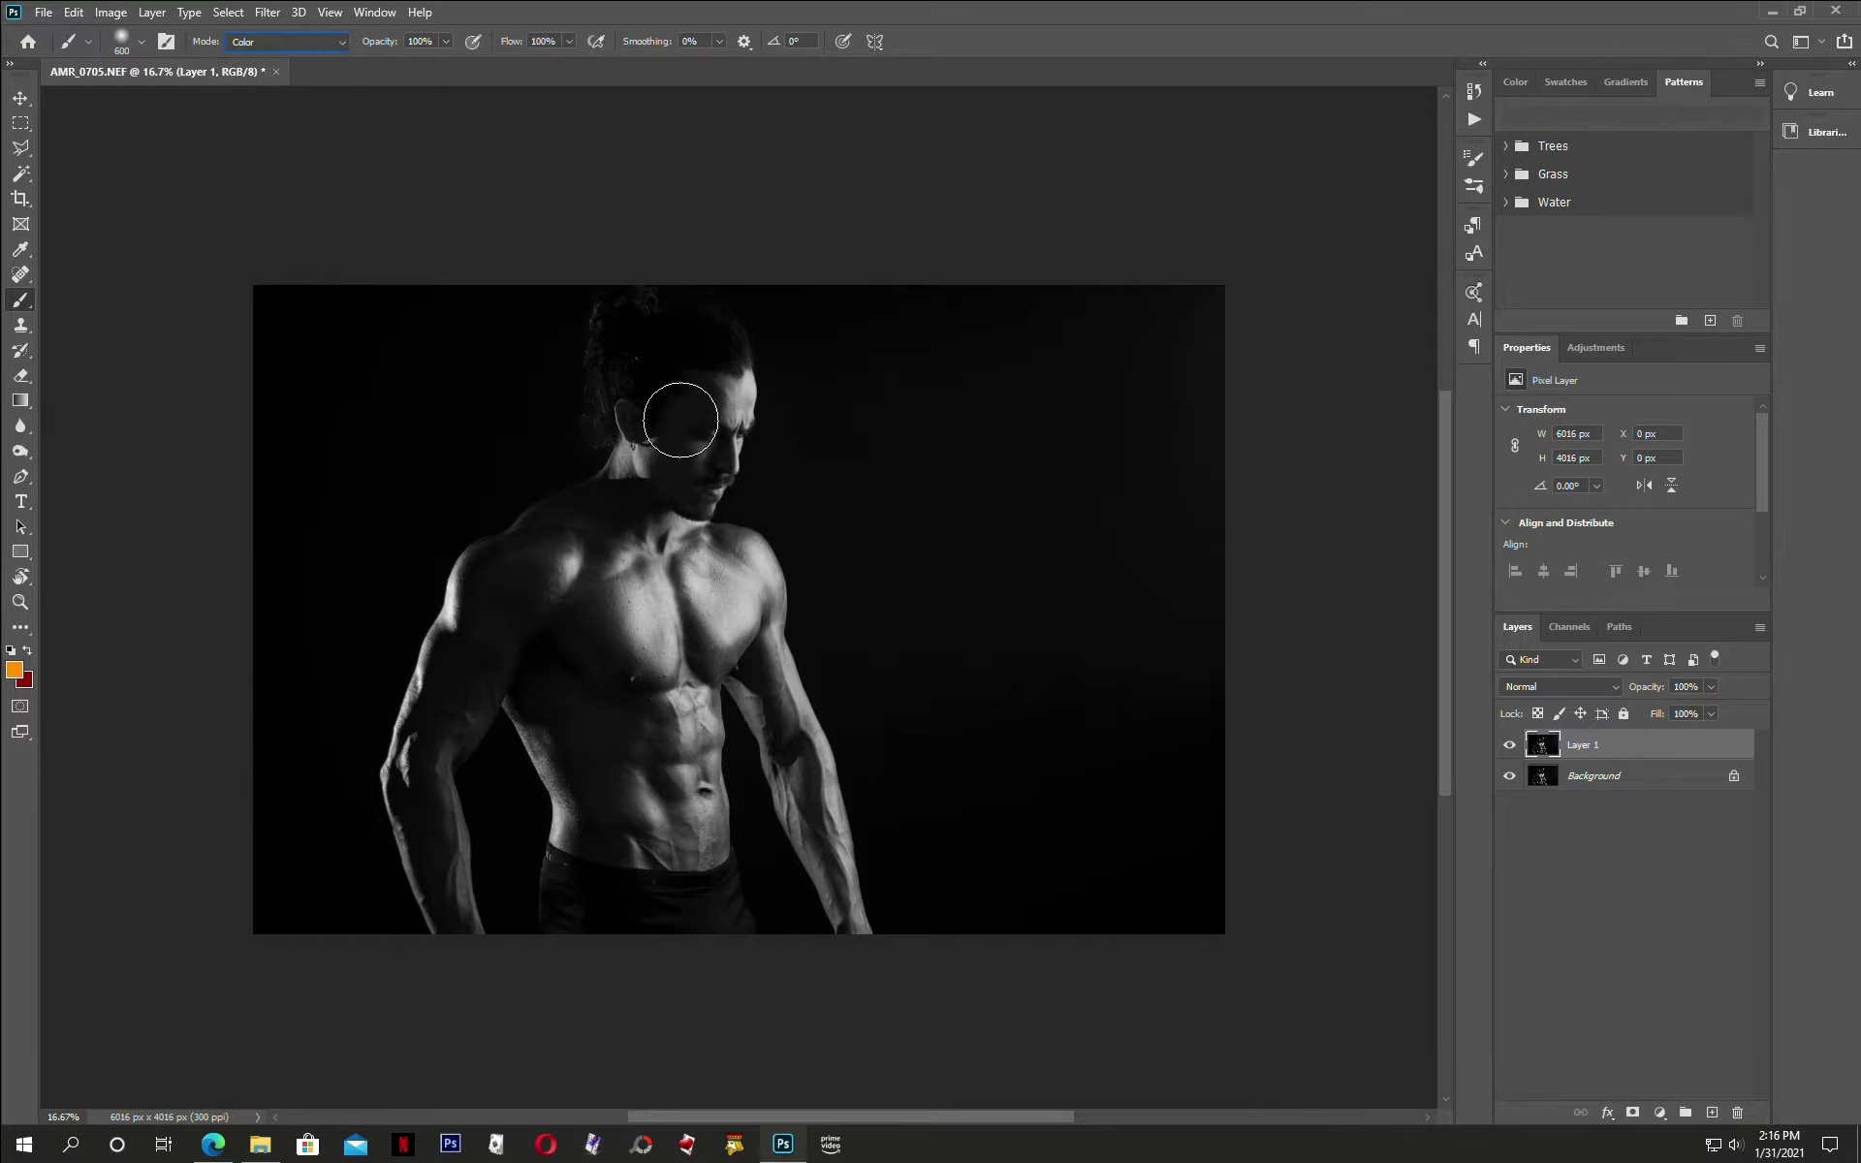
pyautogui.moveTo(706, 405)
pyautogui.mouseDown()
pyautogui.moveTo(723, 400)
pyautogui.moveTo(463, 674)
pyautogui.moveTo(533, 532)
pyautogui.moveTo(420, 748)
pyautogui.moveTo(461, 929)
pyautogui.moveTo(449, 664)
pyautogui.moveTo(568, 741)
pyautogui.moveTo(569, 645)
pyautogui.moveTo(597, 601)
pyautogui.moveTo(683, 669)
pyautogui.moveTo(701, 549)
pyautogui.moveTo(728, 547)
pyautogui.moveTo(767, 701)
pyautogui.moveTo(807, 766)
pyautogui.moveTo(842, 949)
pyautogui.mouseUp()
pyautogui.moveTo(698, 701)
pyautogui.mouseDown()
pyautogui.moveTo(706, 819)
pyautogui.moveTo(660, 836)
pyautogui.moveTo(593, 819)
pyautogui.moveTo(663, 826)
pyautogui.mouseUp()
# Set Hue/Saturation to hue -13 and saturation -46 on the orange skin.
pyautogui.click(128, 12)
pyautogui.moveTo(141, 63)
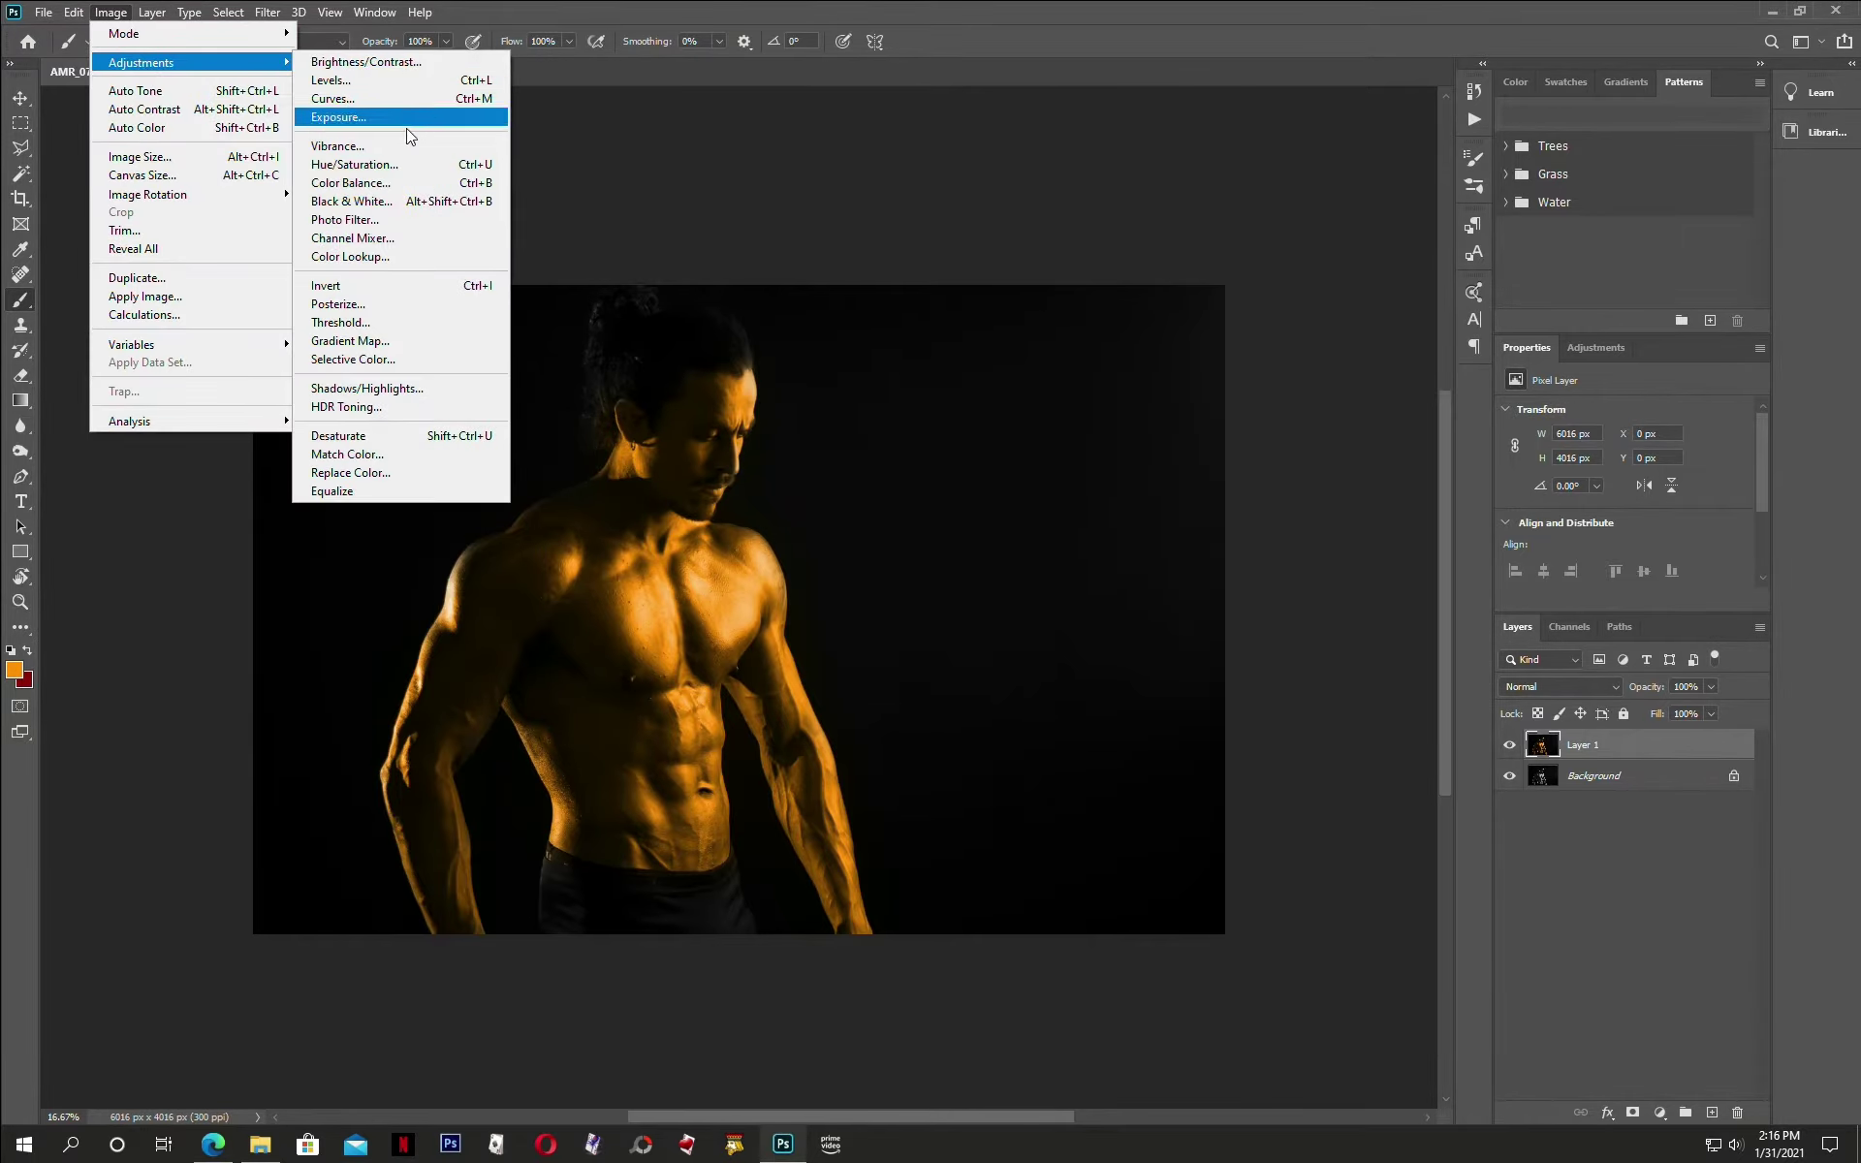
pyautogui.click(422, 162)
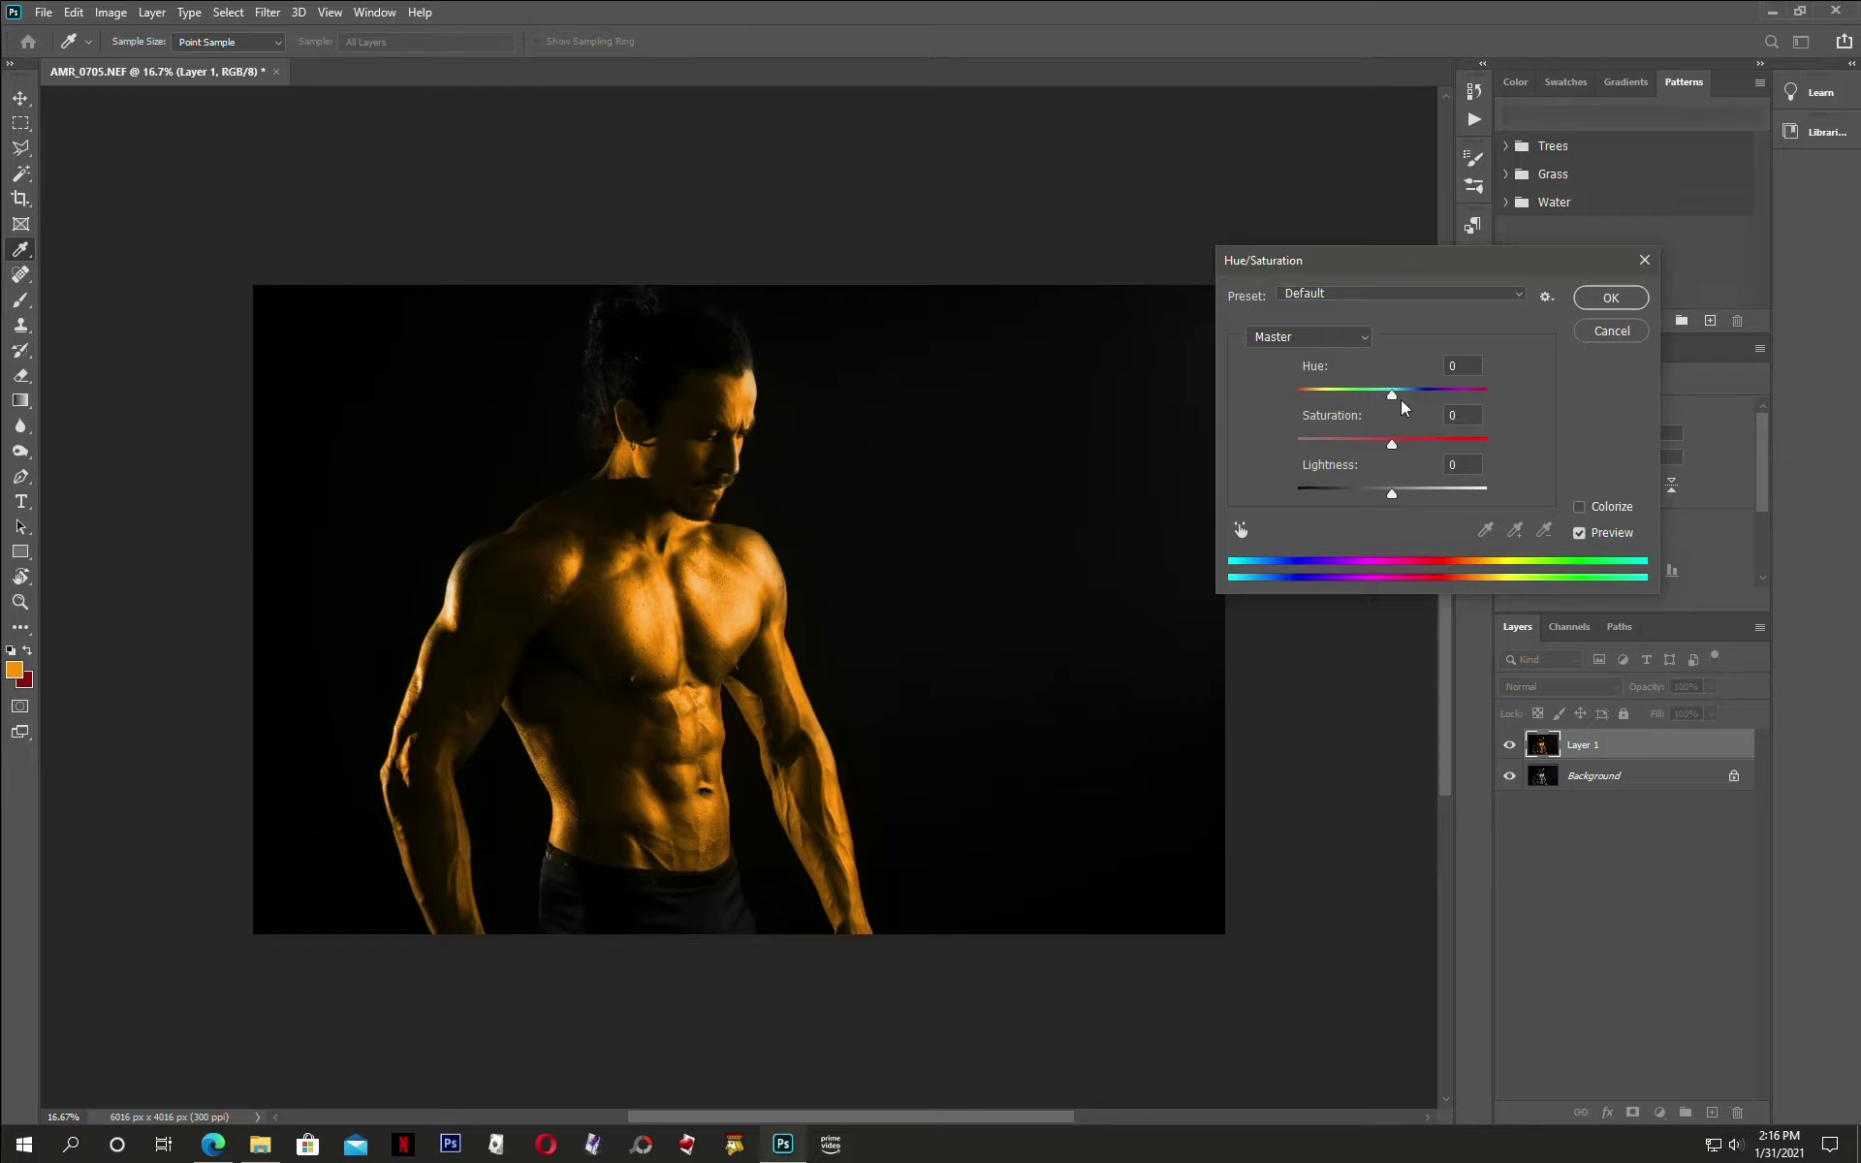
pyautogui.moveTo(1391, 395); pyautogui.dragTo(1360, 443)
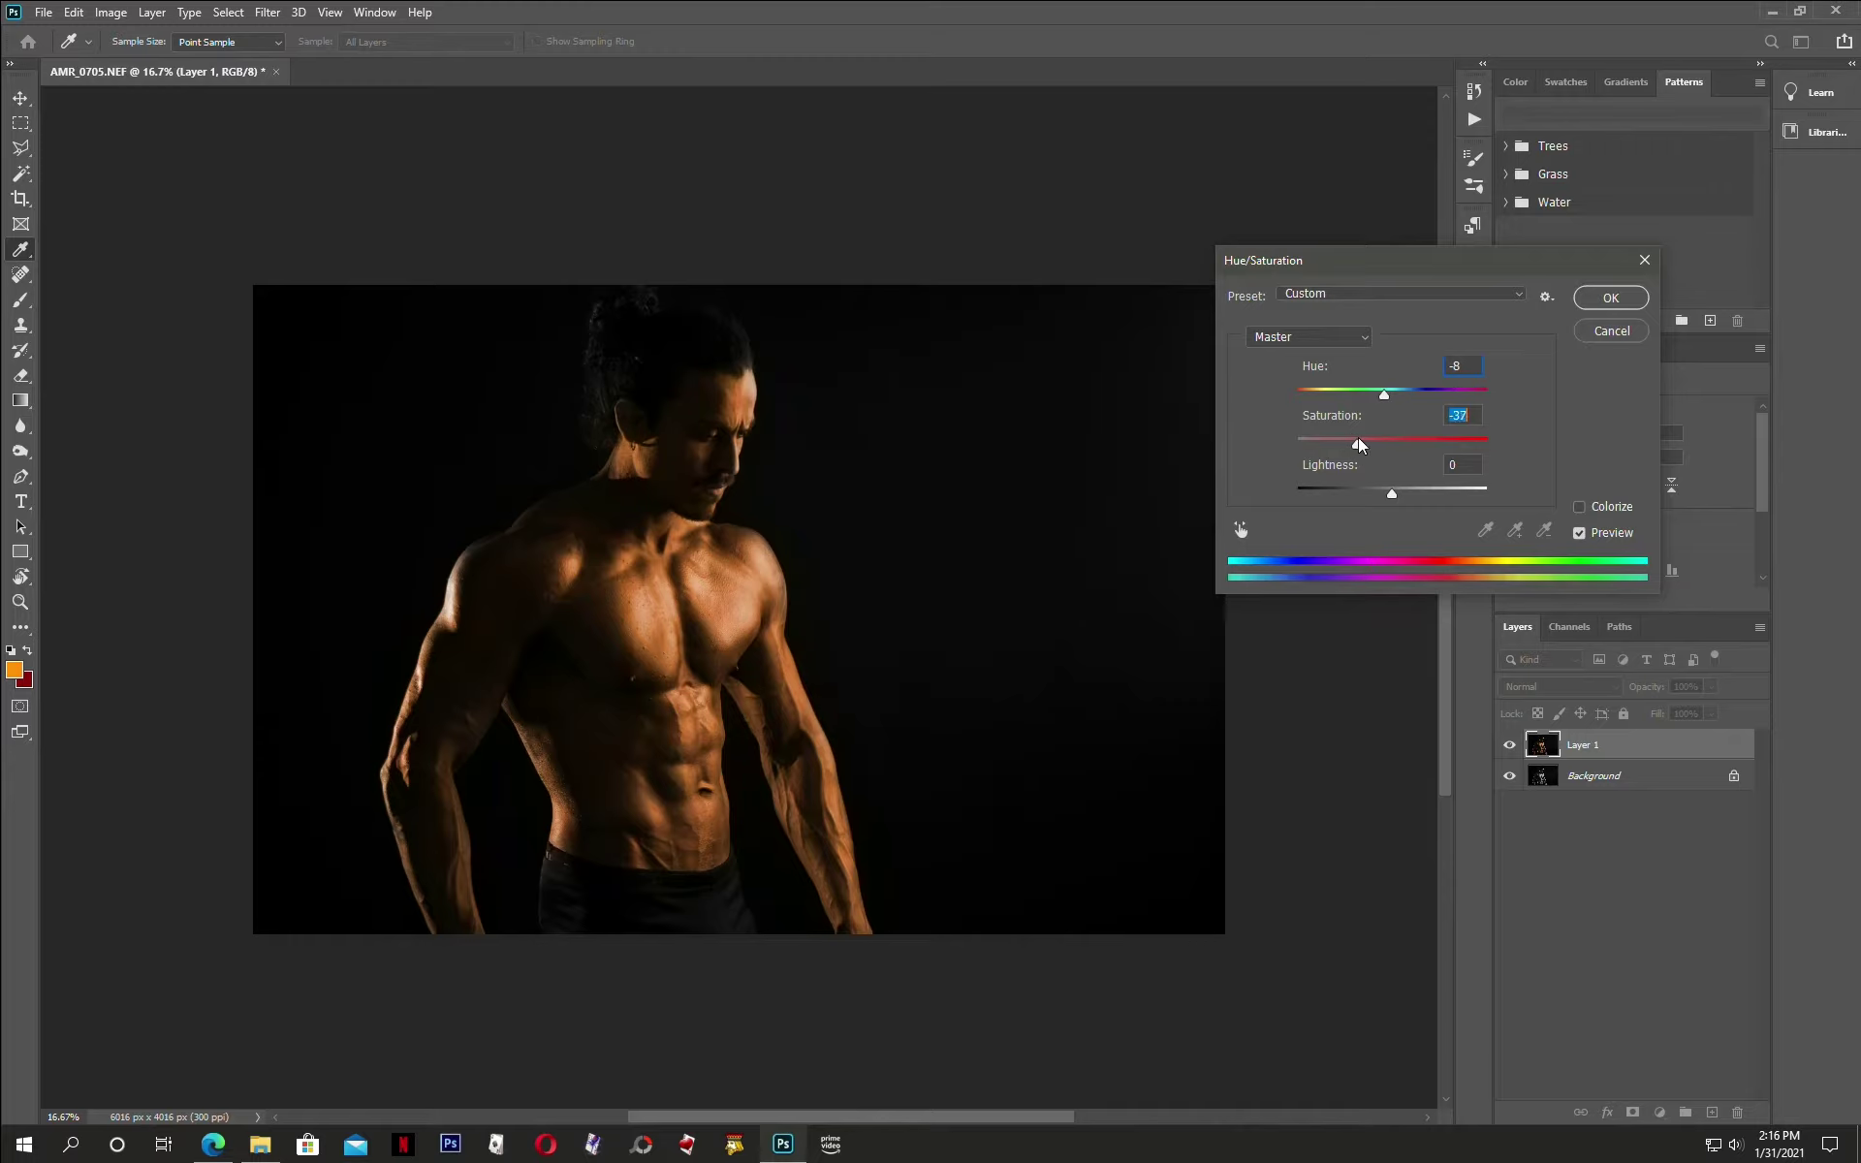
pyautogui.moveTo(1383, 397)
pyautogui.mouseDown()
pyautogui.moveTo(1356, 389)
pyautogui.moveTo(1385, 389)
pyautogui.moveTo(1350, 446)
pyautogui.mouseUp()
# Apply the Hue/Saturation change and undo the stray left-shoulder stroke.
pyautogui.click(1616, 298)
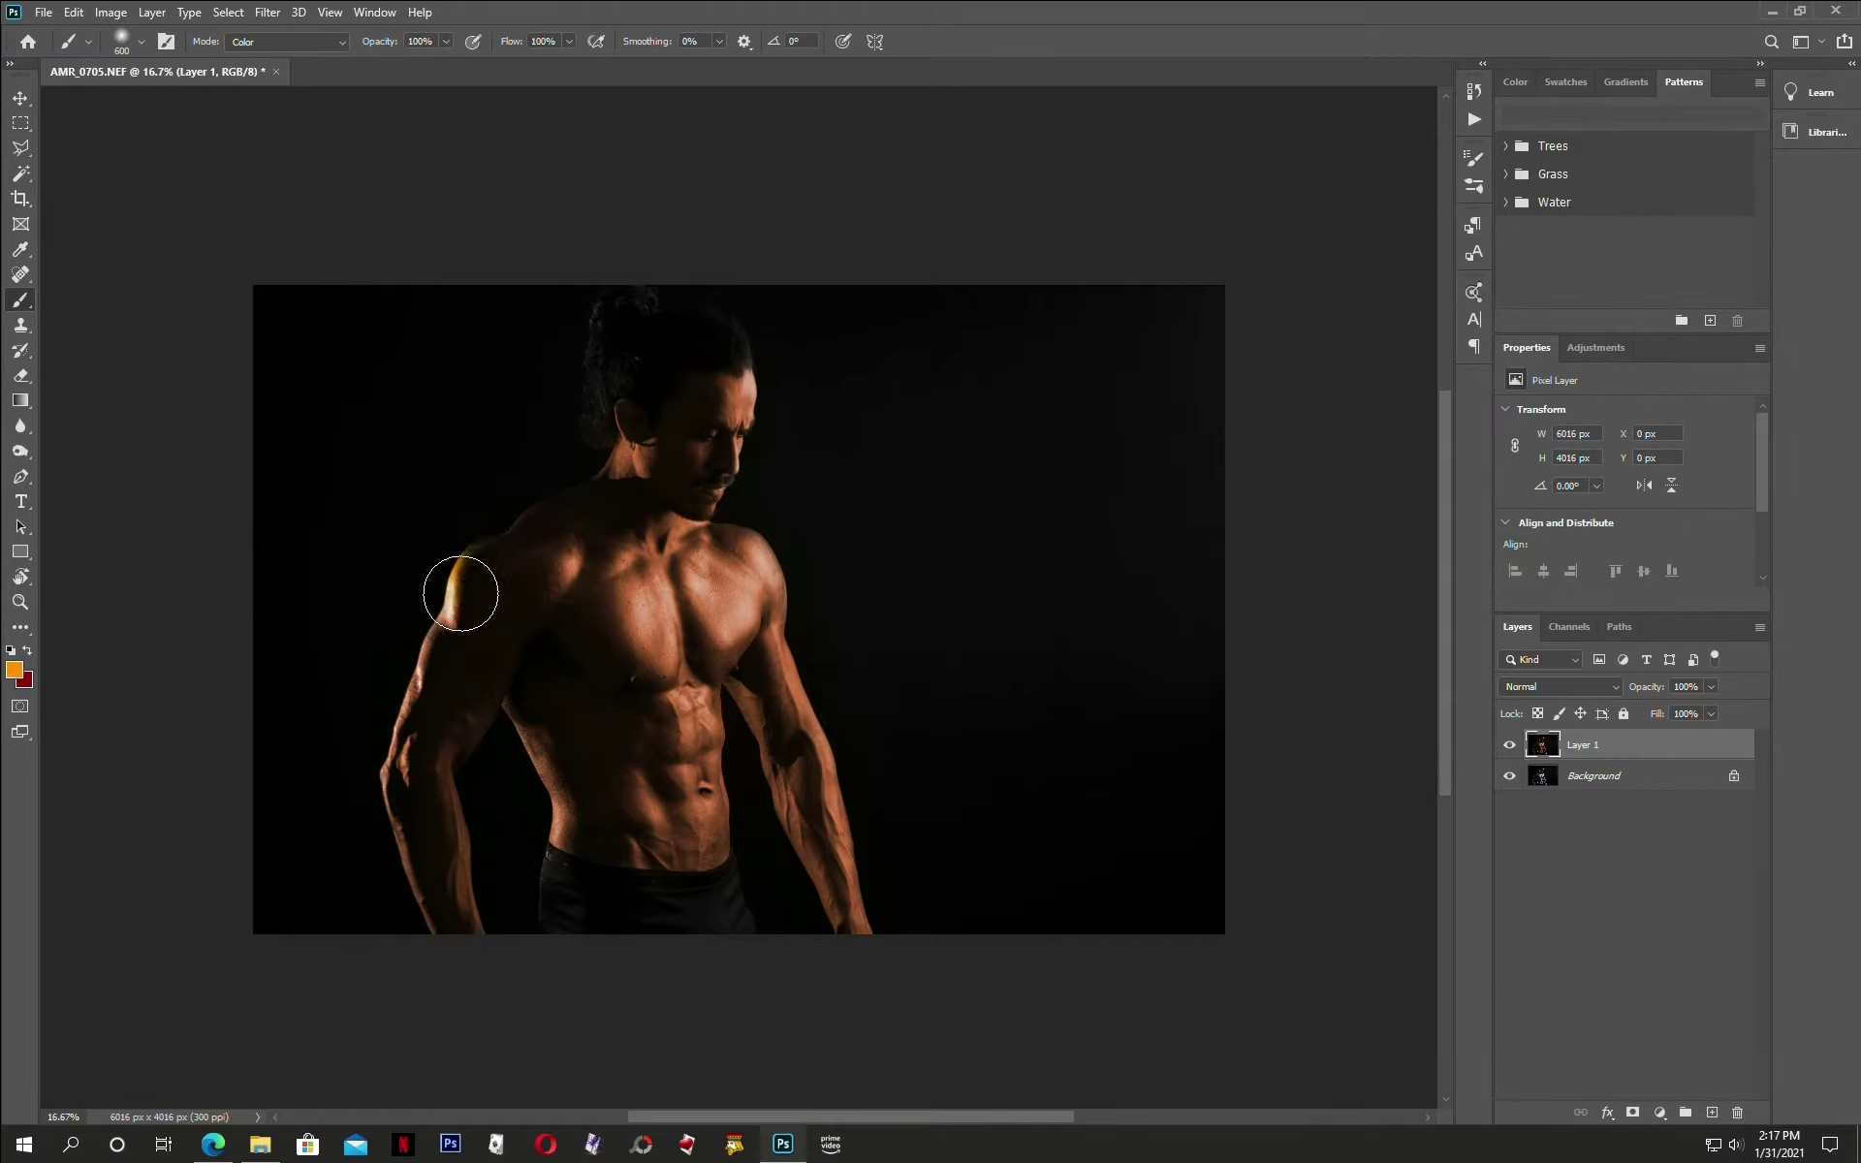
pyautogui.moveTo(513, 520); pyautogui.dragTo(478, 610)
pyautogui.hotkey('ctrl', 'z')
# Toggle Layer 1's visibility twice to compare the brown skin with the greyscale original.
pyautogui.click(1509, 747)
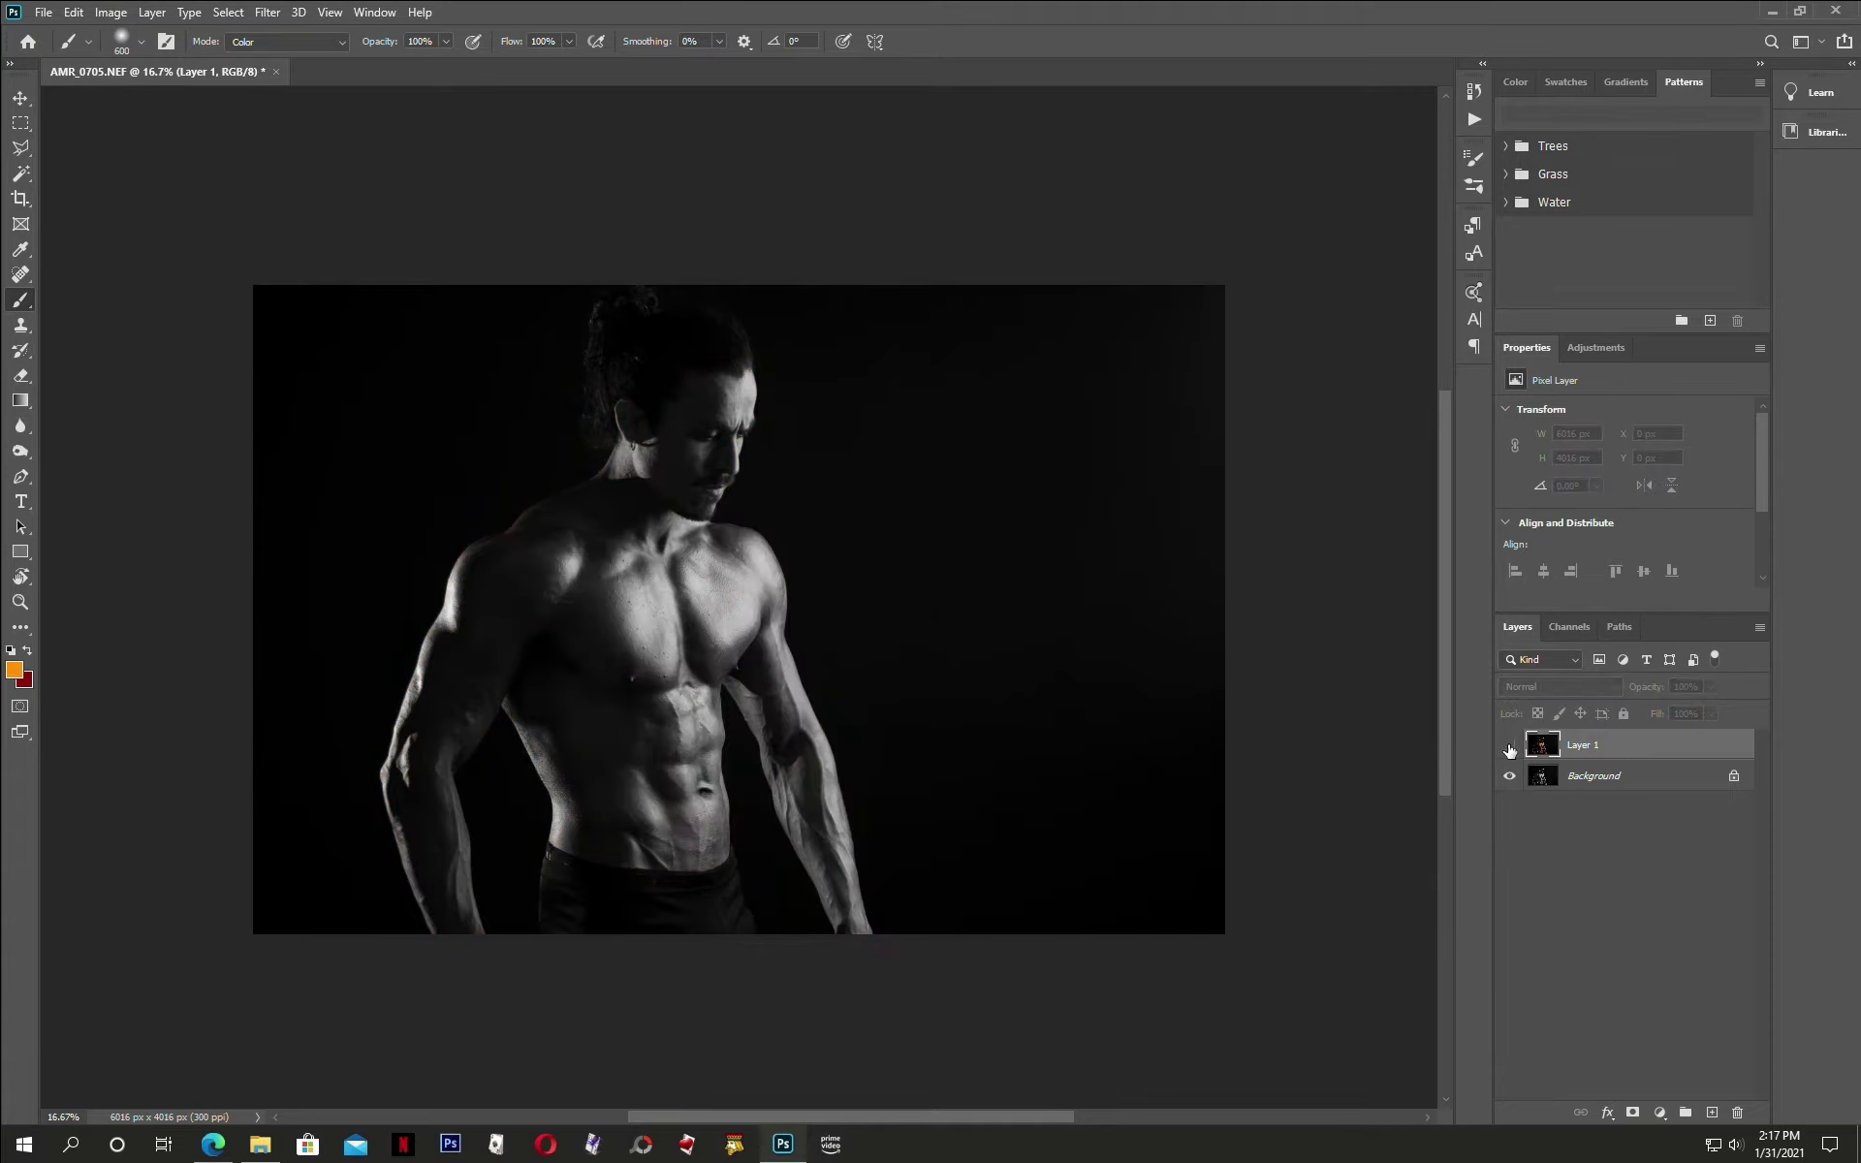
pyautogui.click(1509, 746)
pyautogui.click(1509, 747)
pyautogui.click(1509, 746)
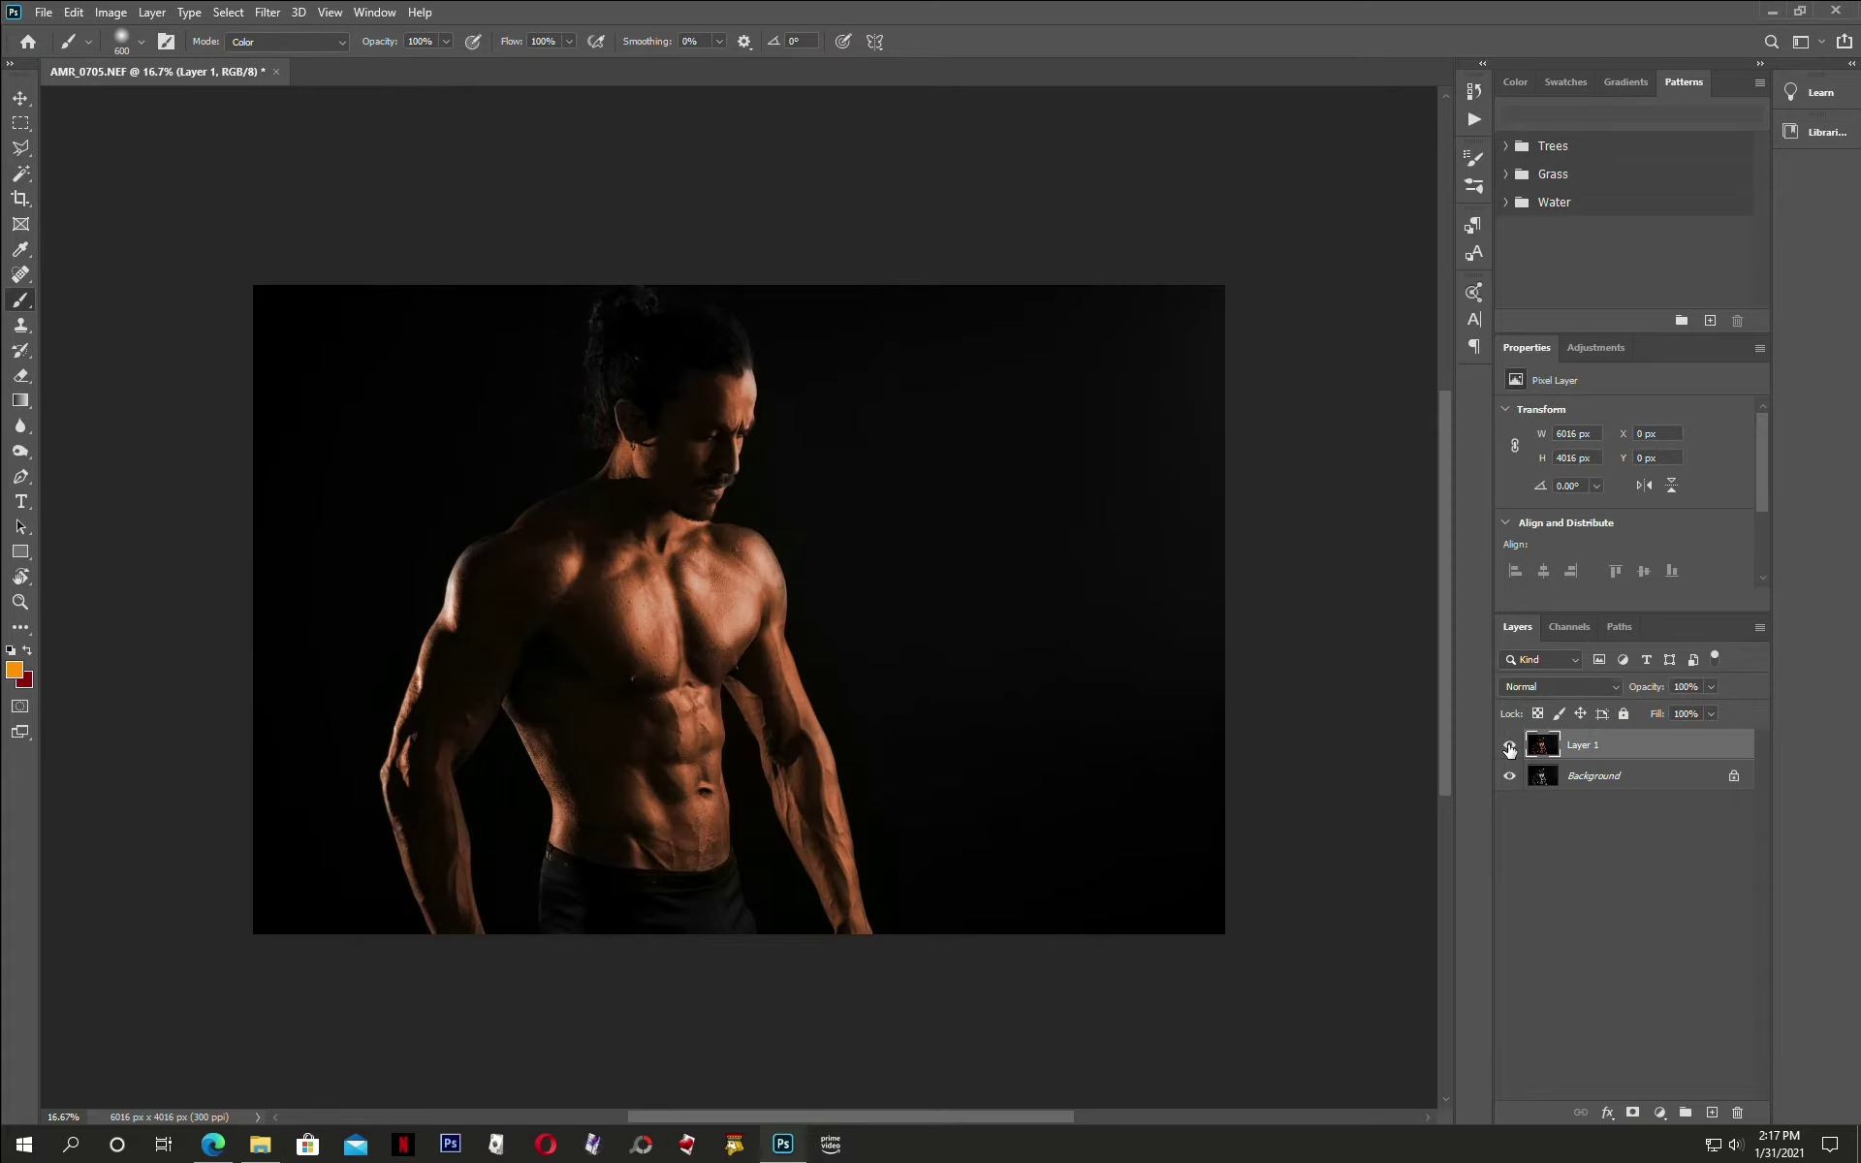